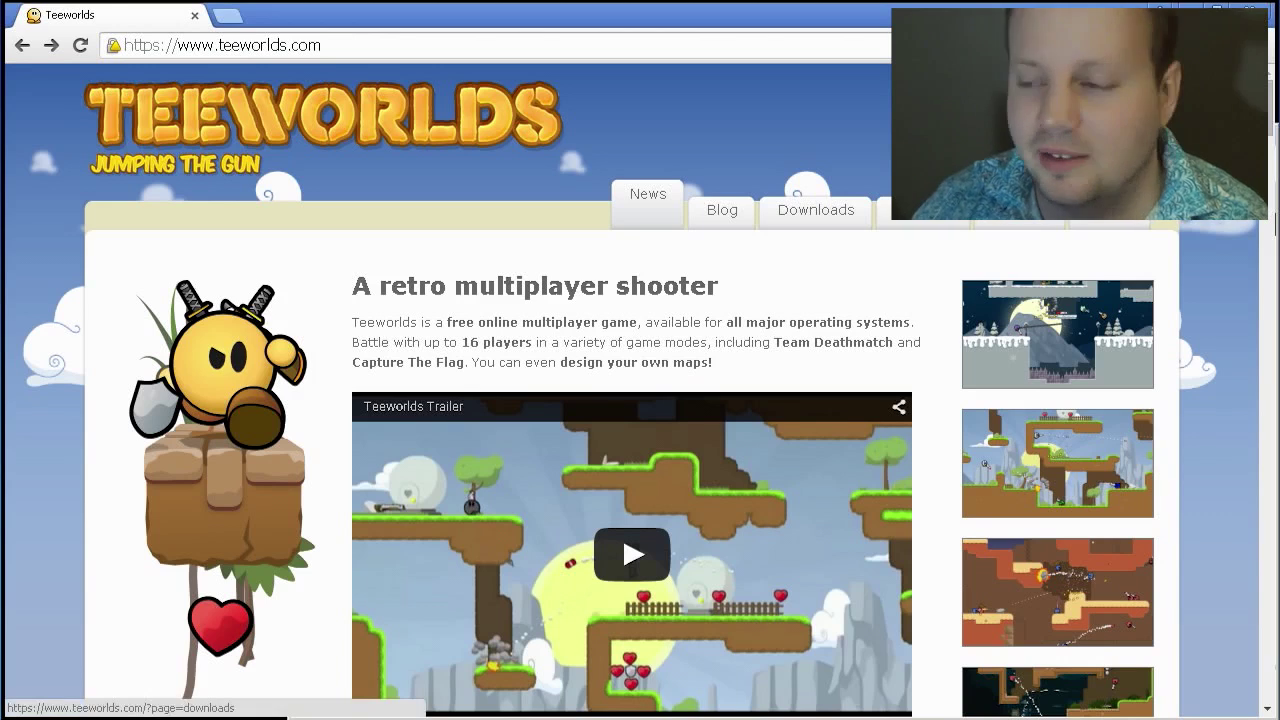
Step: Download the Windows 32bit build of Teeworlds 0.6.3 and extract its folder into E:\Games\Twee Worlds
left_click(816, 210)
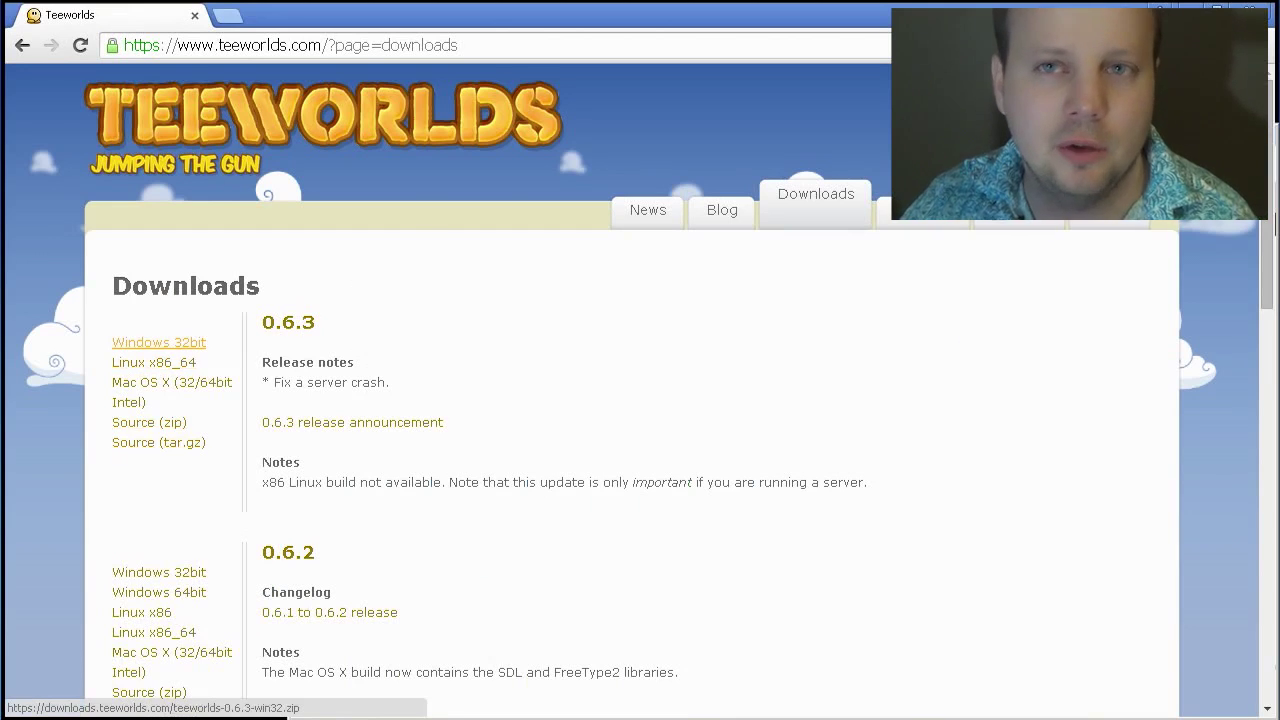
left_click(159, 342)
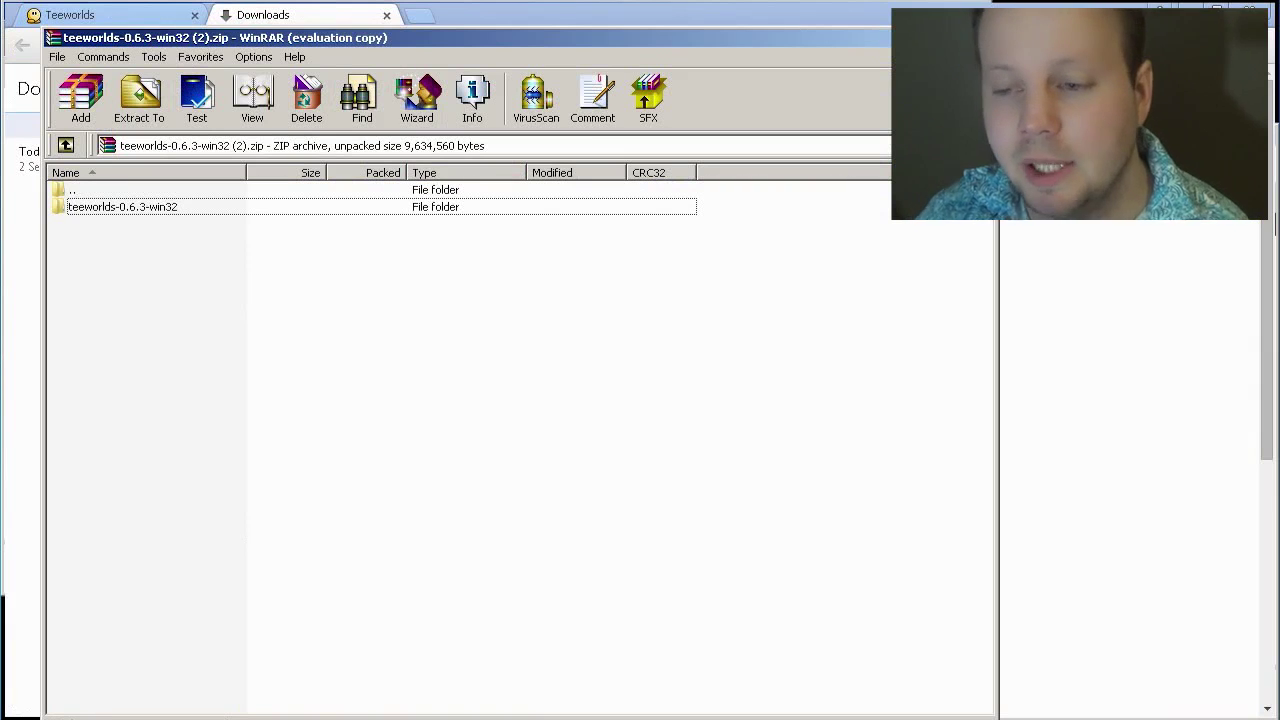
left_click(122, 206)
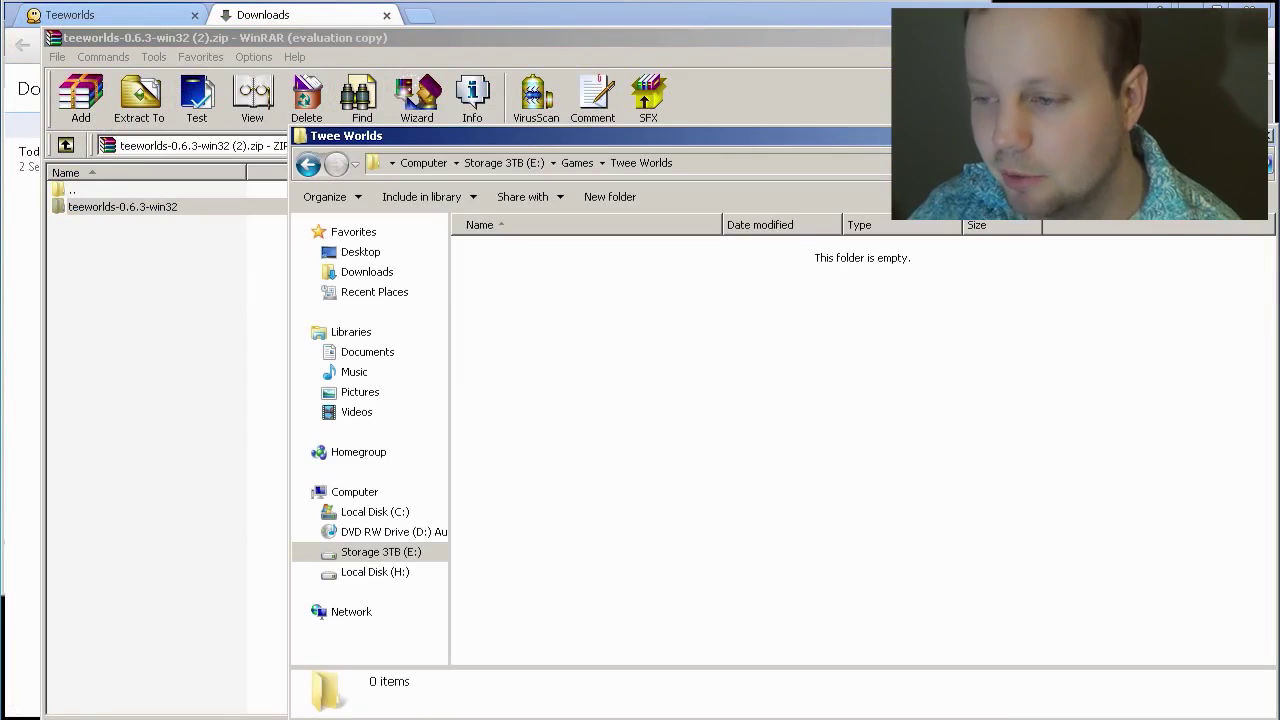
key("Return")
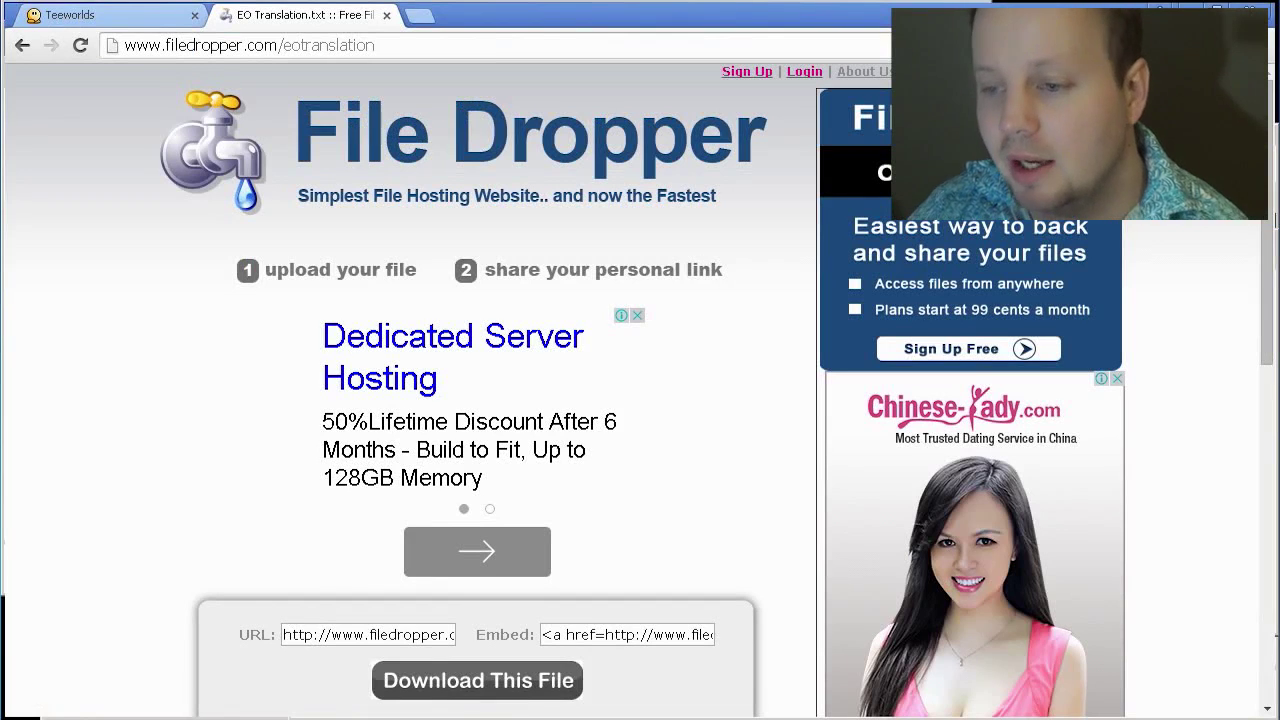
scroll(410, 400, "down", 5)
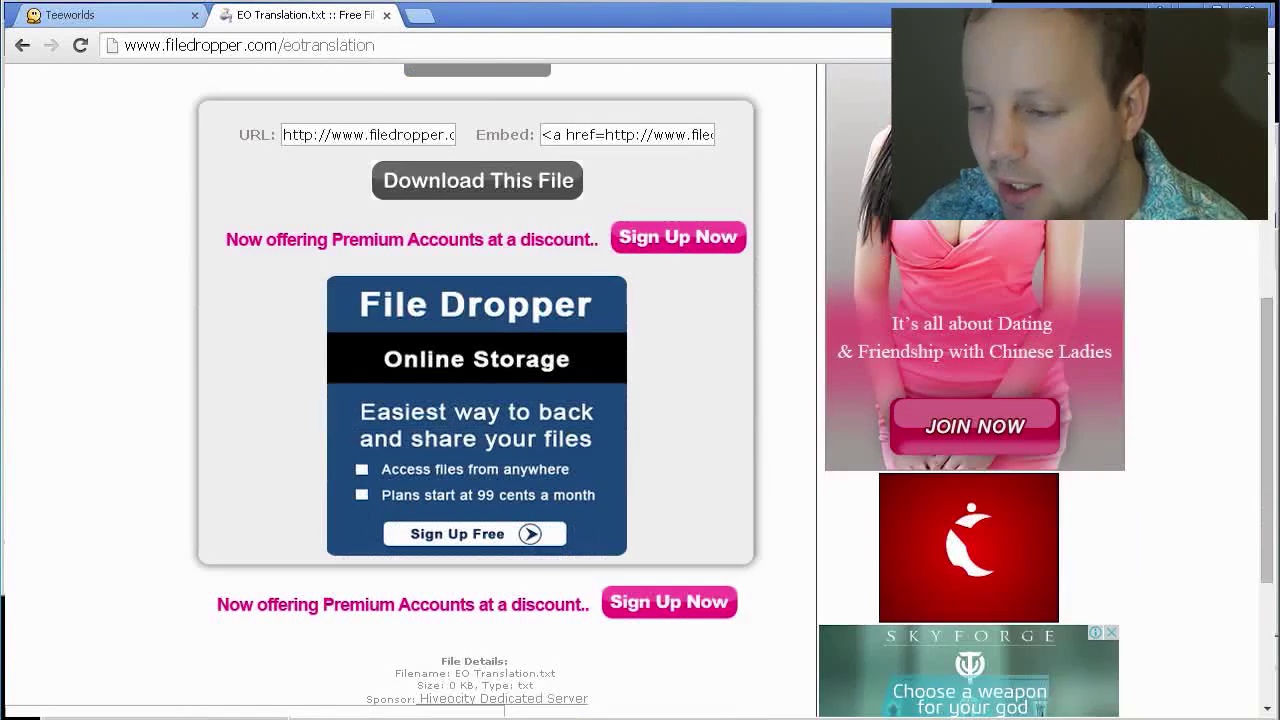
scroll(410, 400, "up", 1)
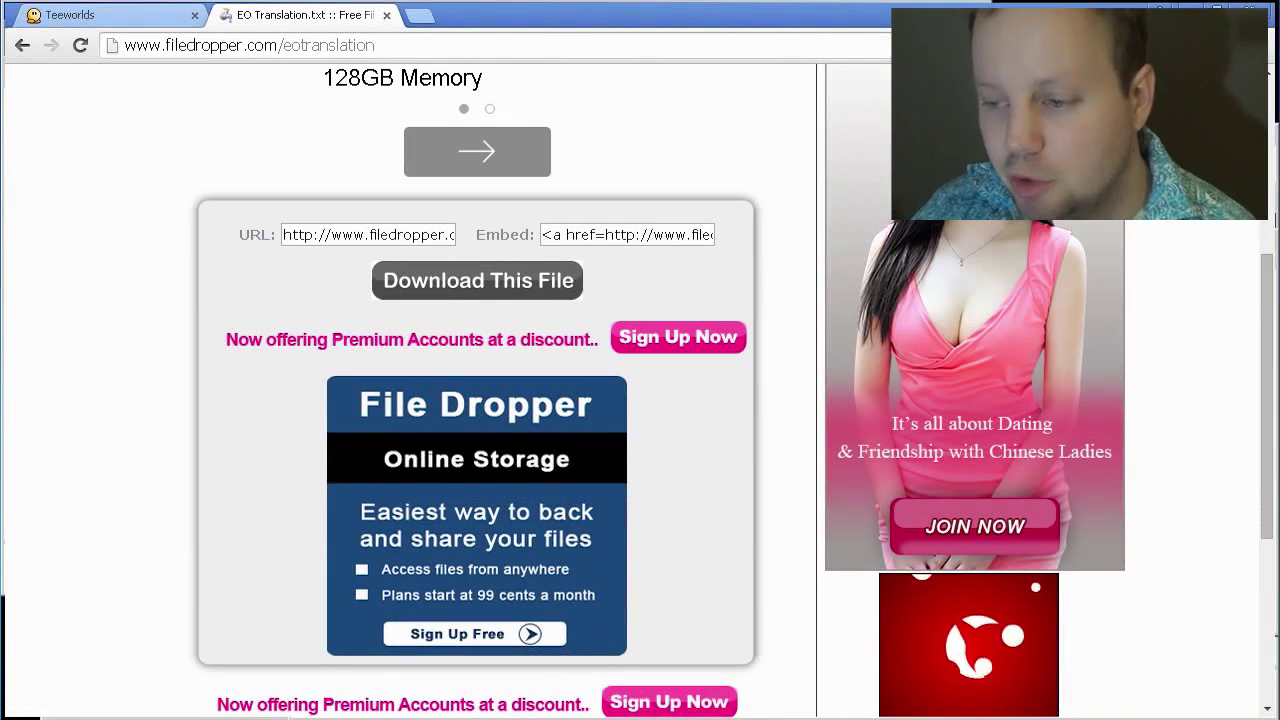
left_click(478, 280)
left_click(476, 360)
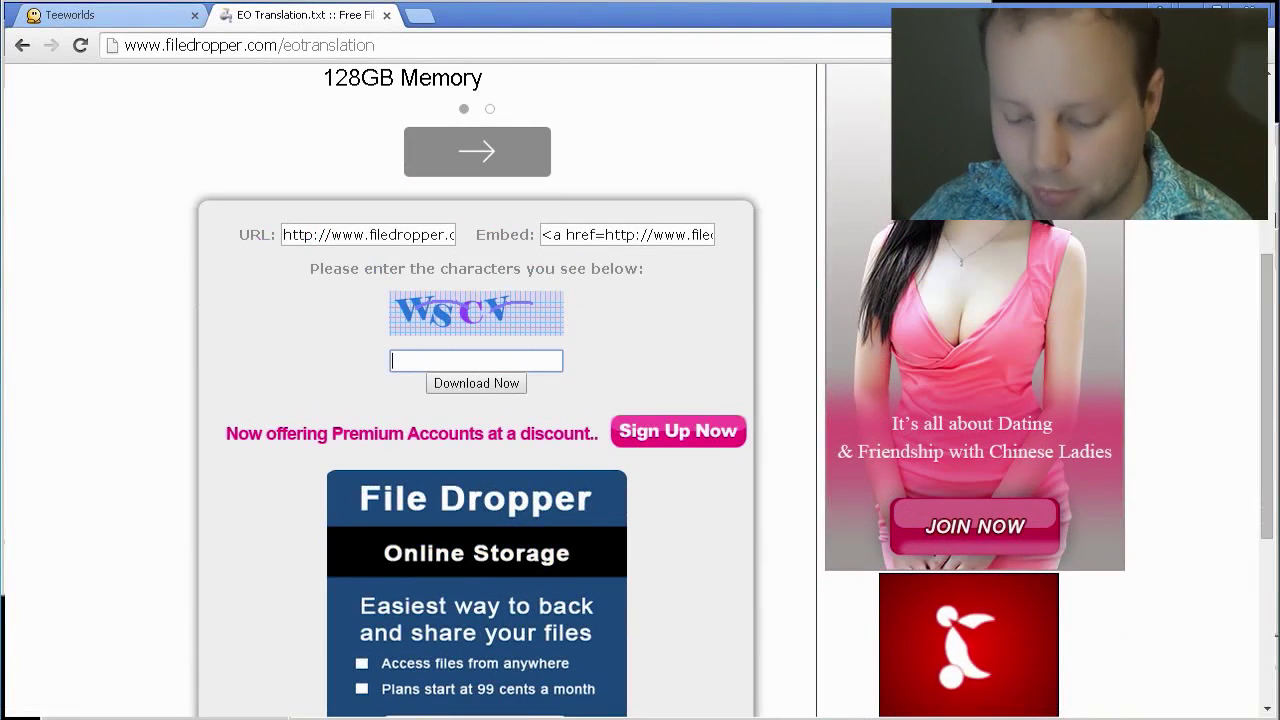
type("WSCU")
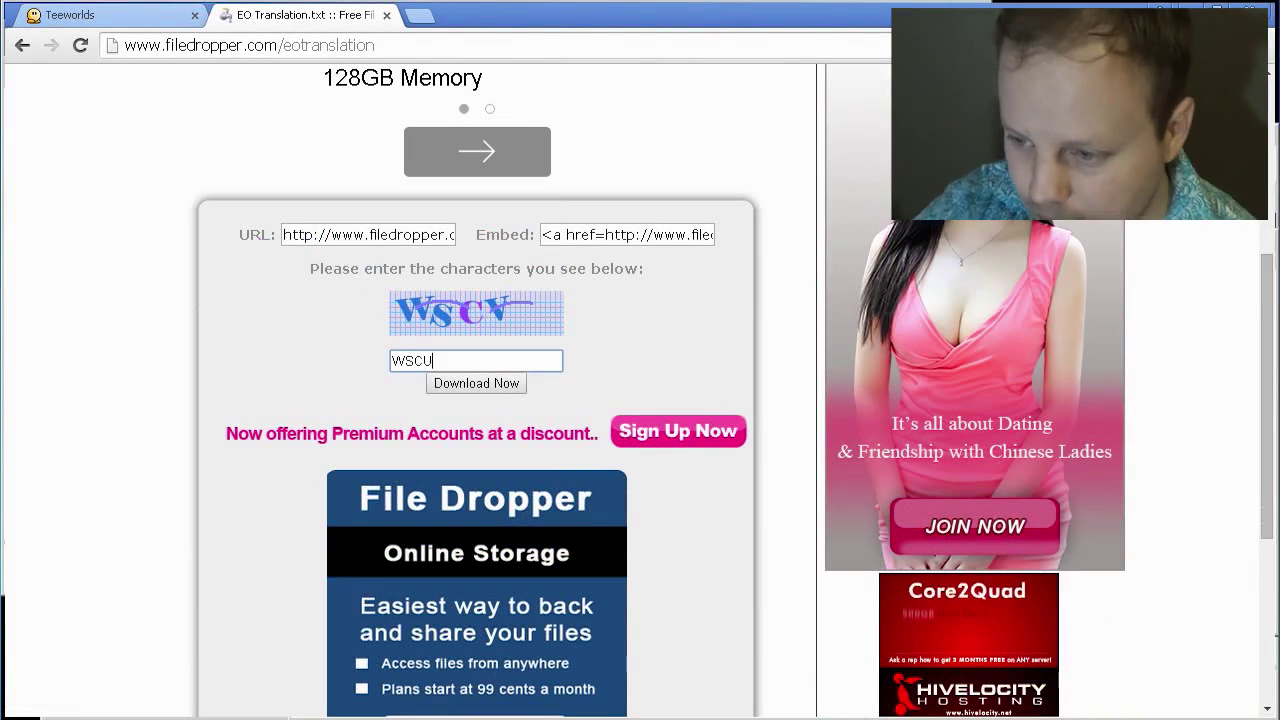
key("BackSpace")
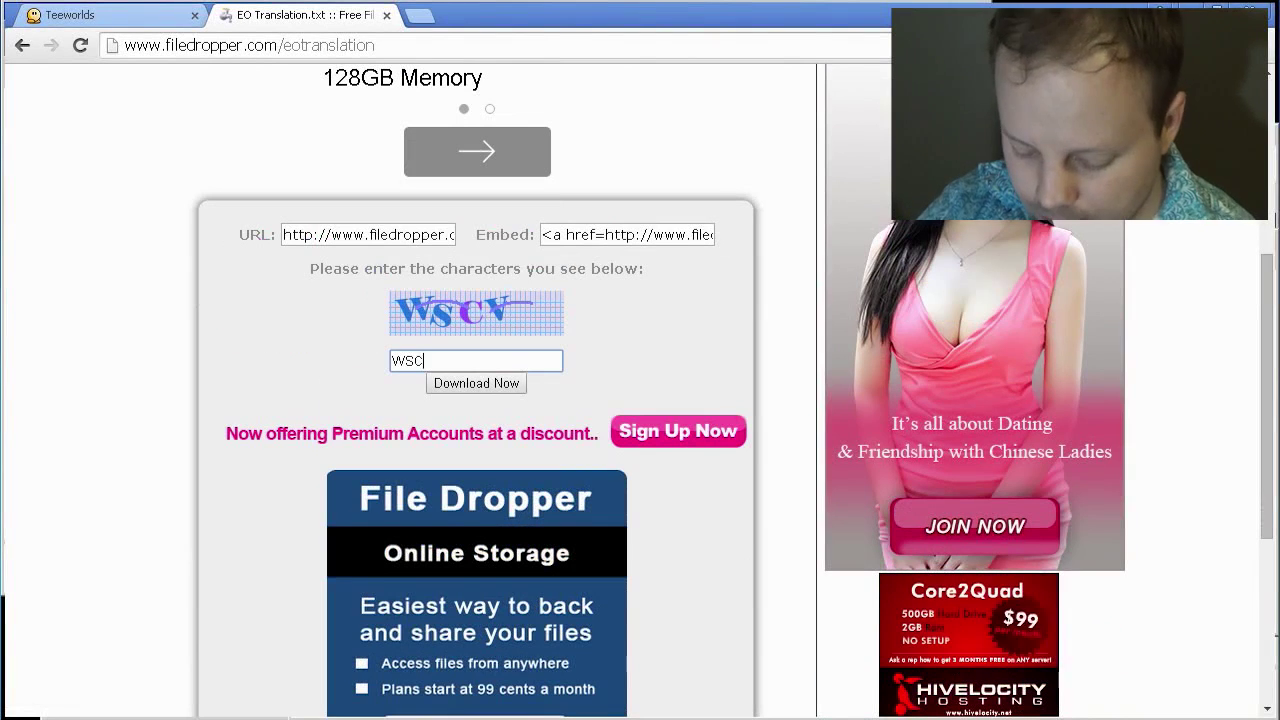
type("V")
key("Return")
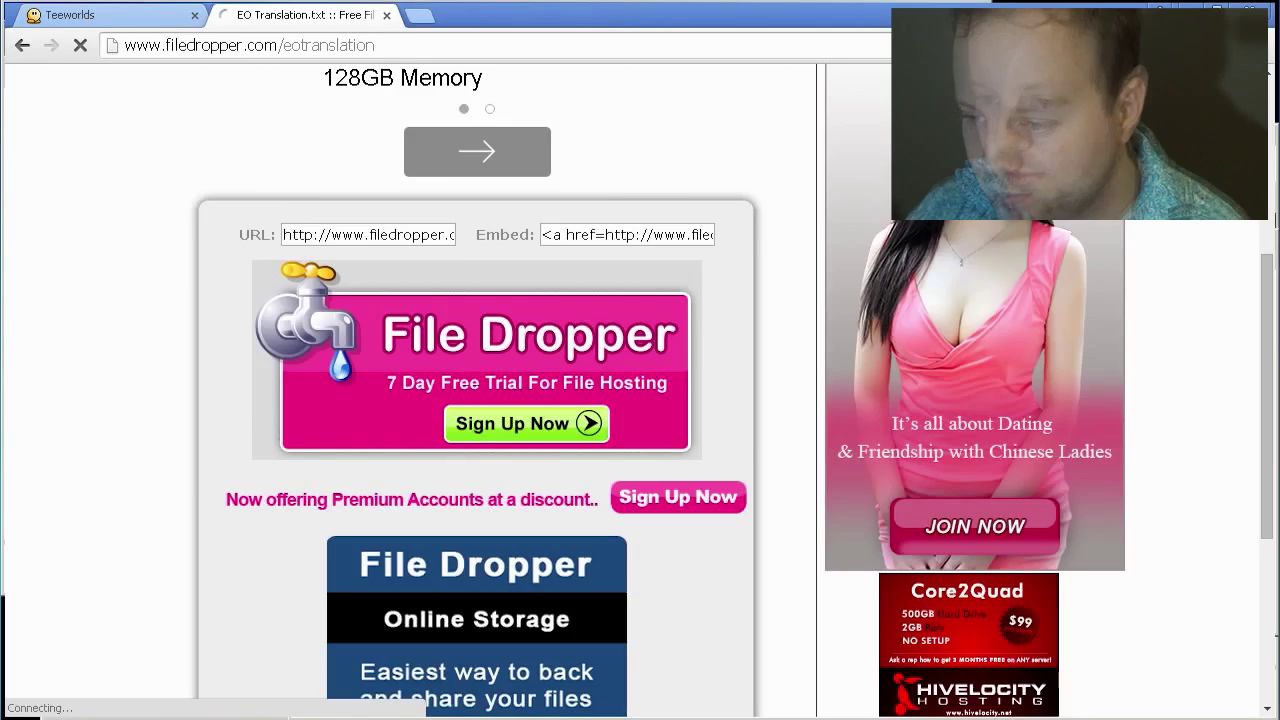
Step: Put the downloaded EO Translation (1) text file into the languages folder under Twee Worlds\teeworlds-0.6.3-win32\data
key("ctrl+j")
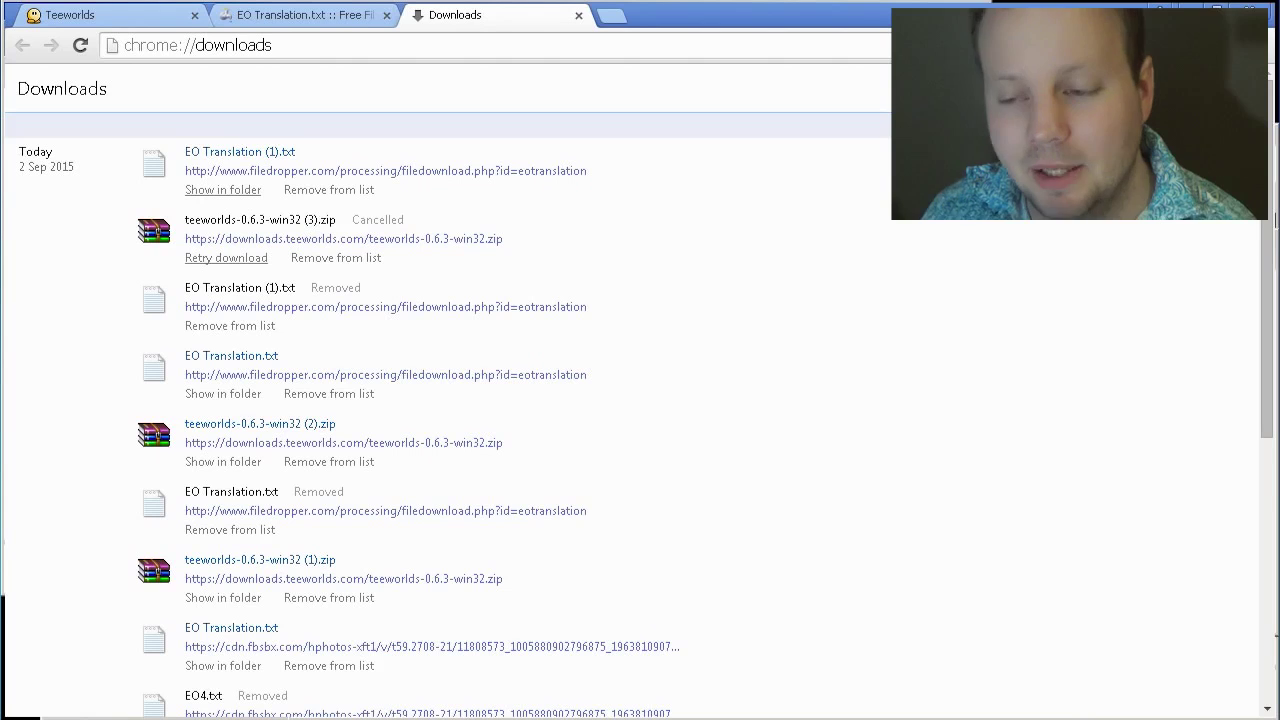
key("alt+Tab")
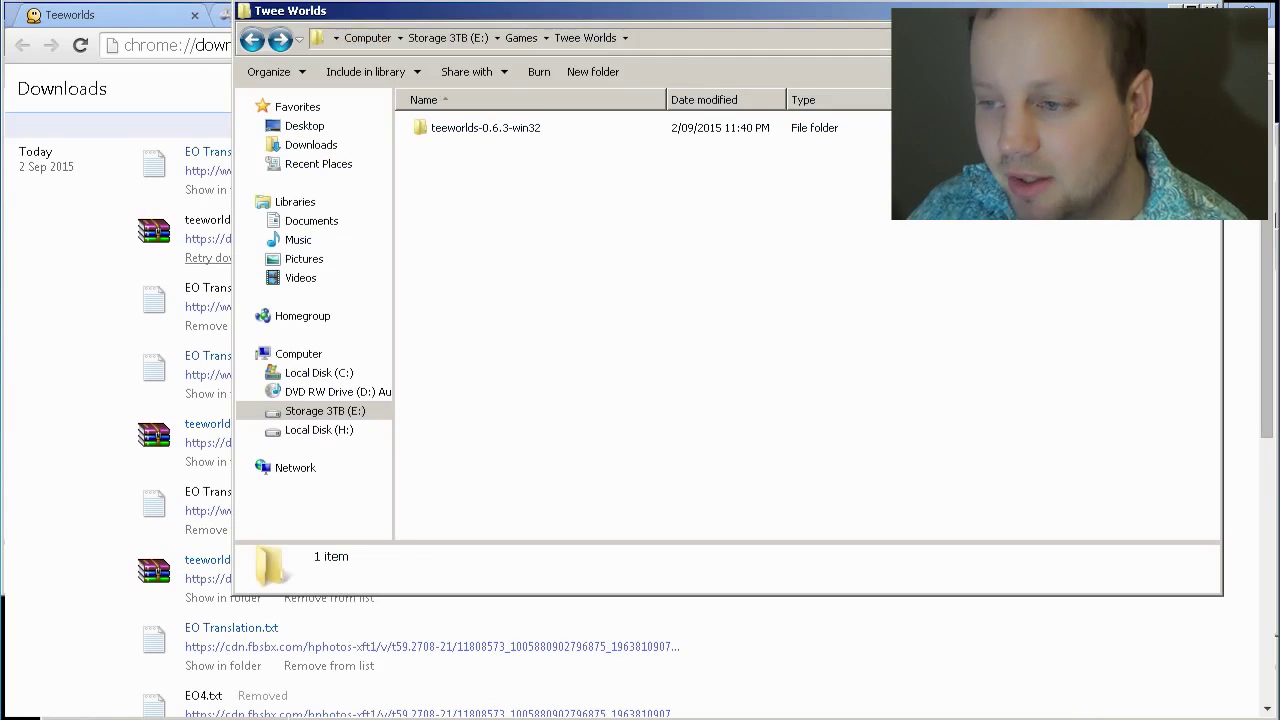
key("Return")
key("Down")
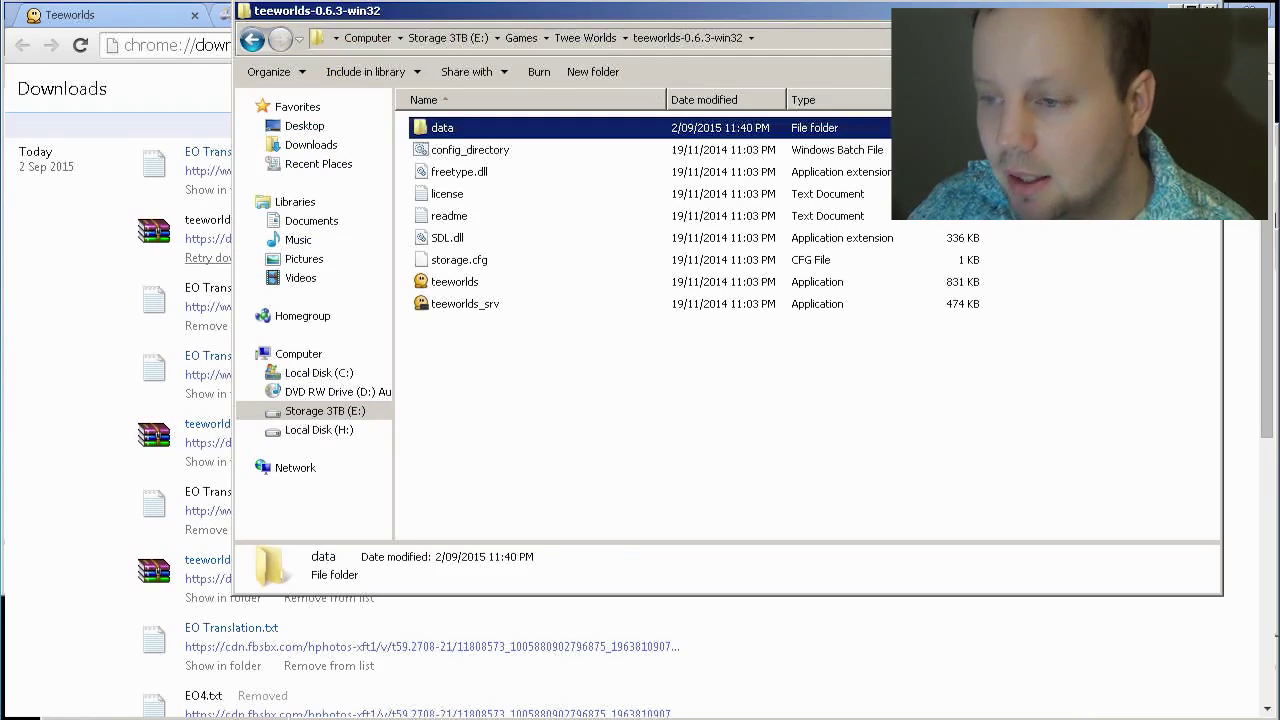
key("Return")
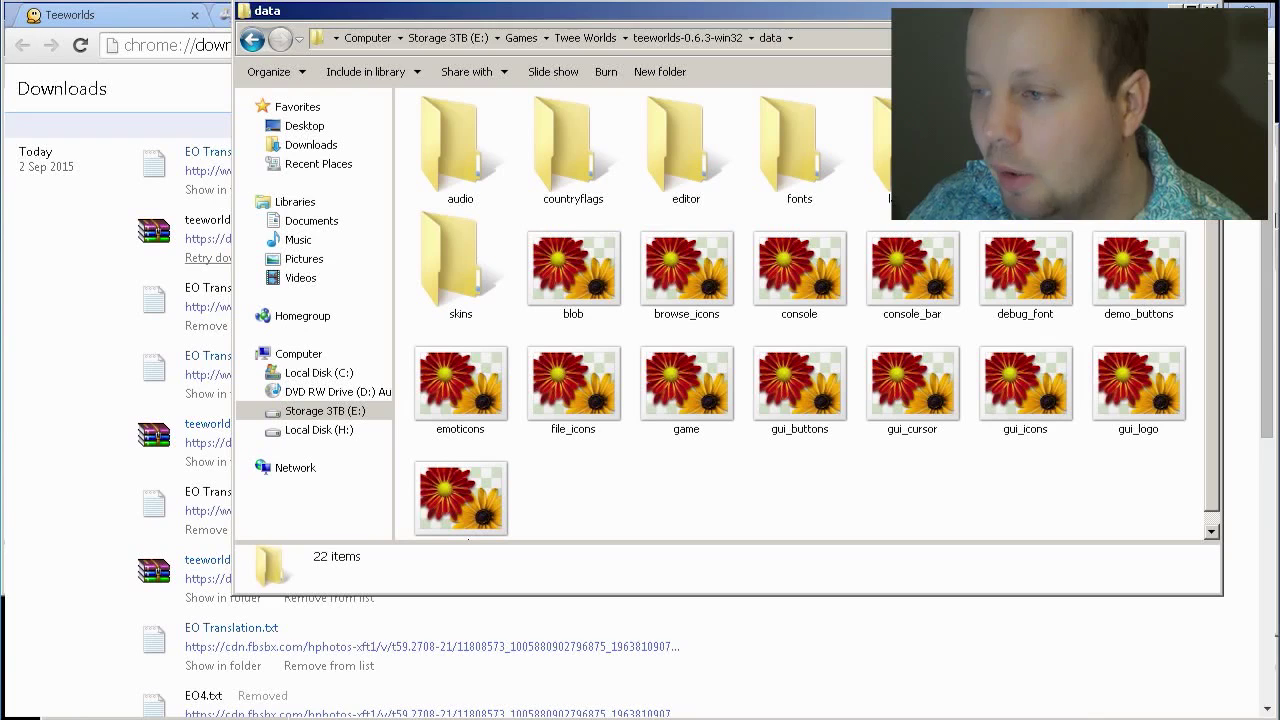
key("l")
key("Return")
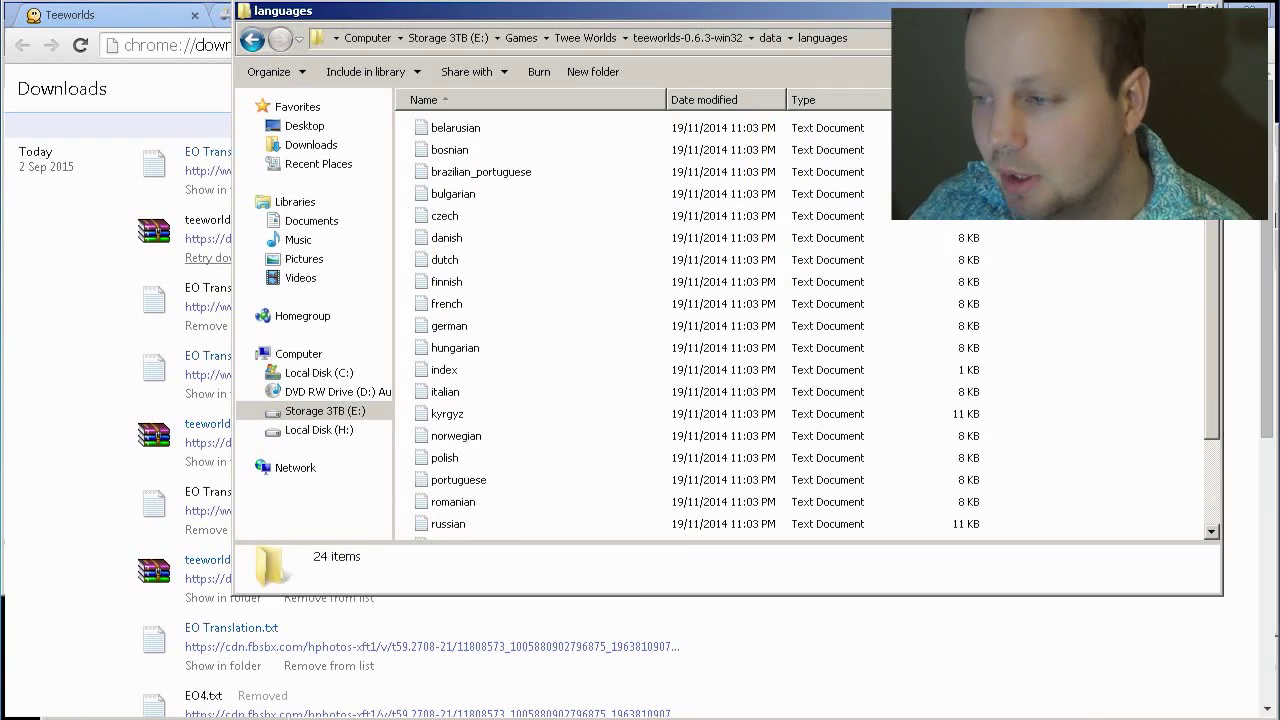
scroll(1098, 358, "down", 2)
right_click(1098, 358)
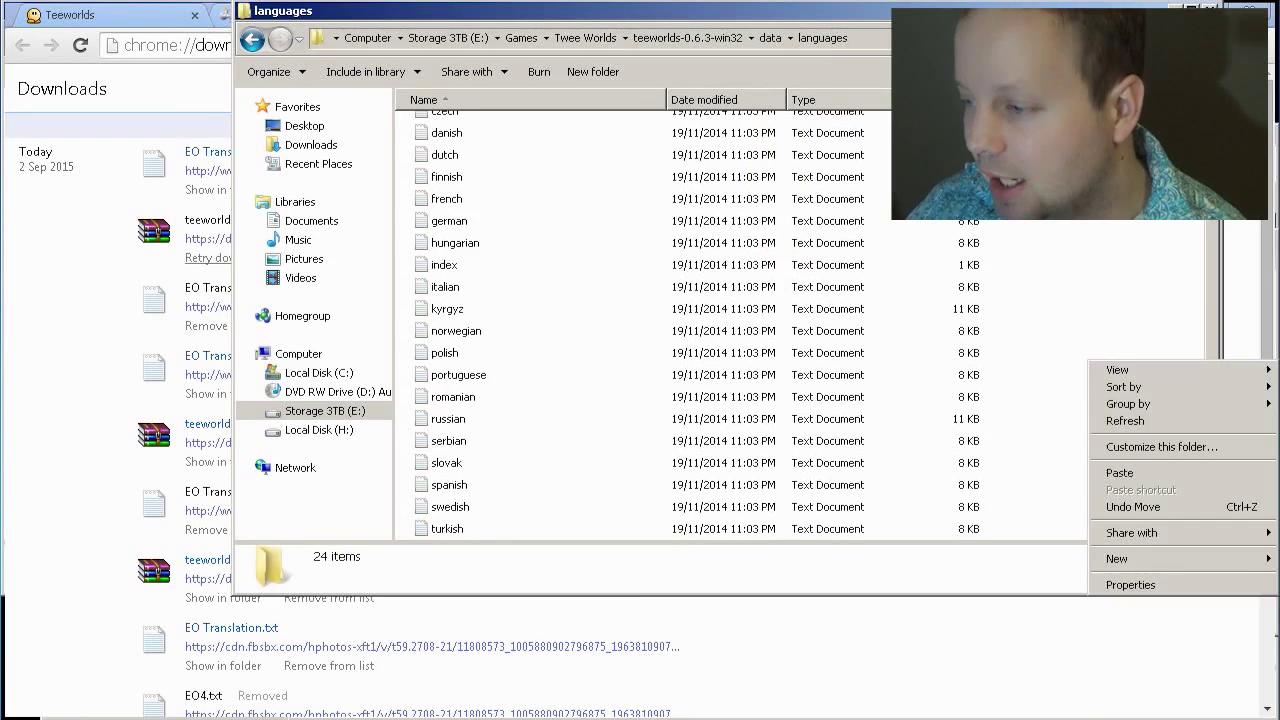
left_click(1130, 473)
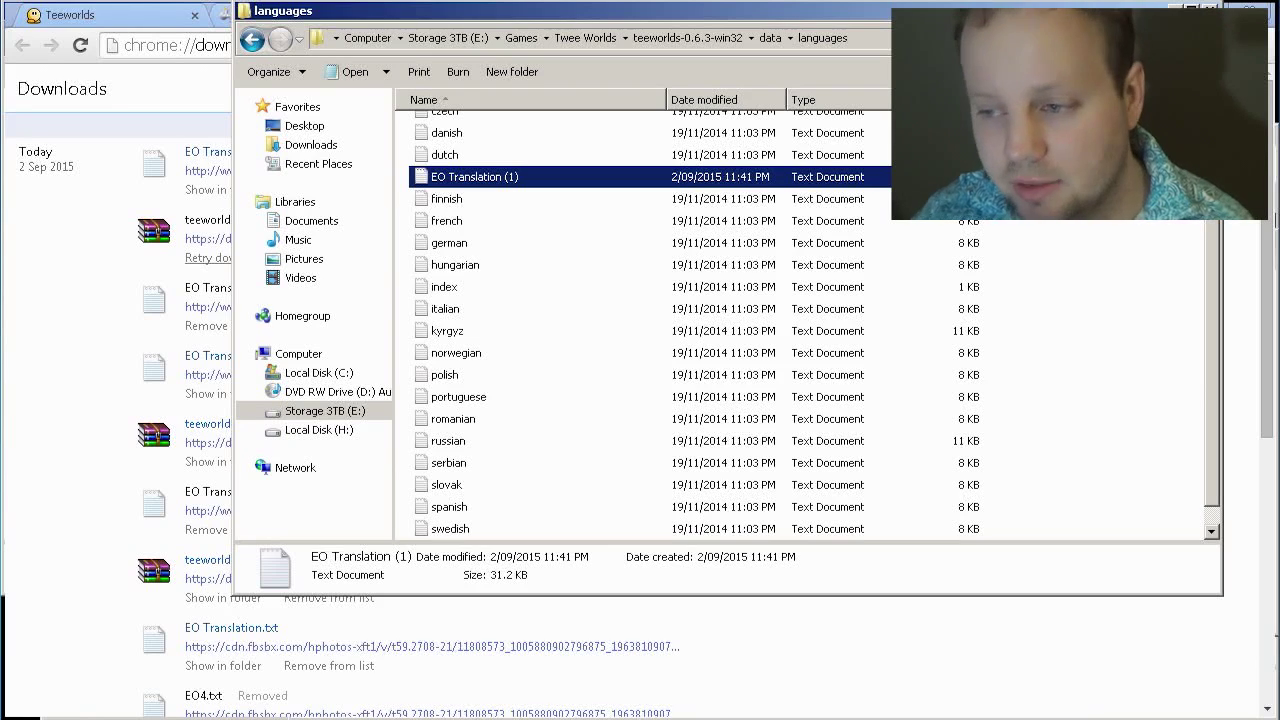
Step: Delete the original german text file from the languages folder
scroll(690, 325, "up", 1)
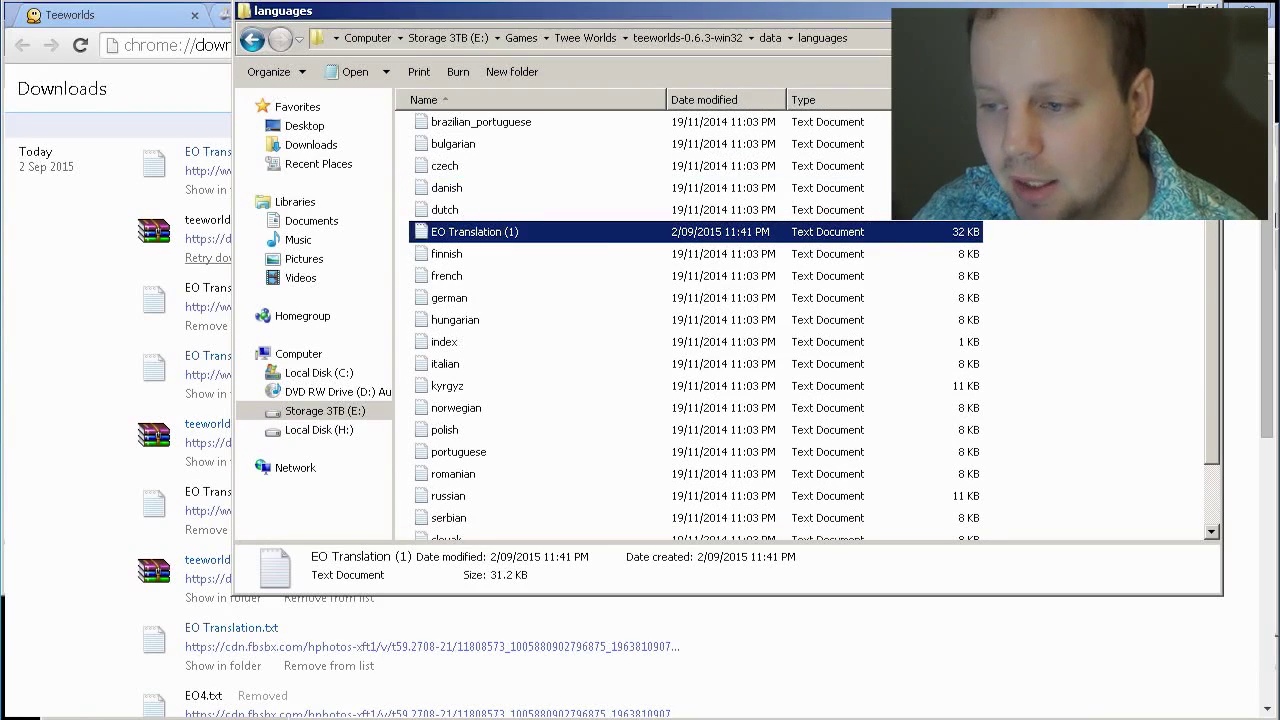
scroll(690, 325, "up", 1)
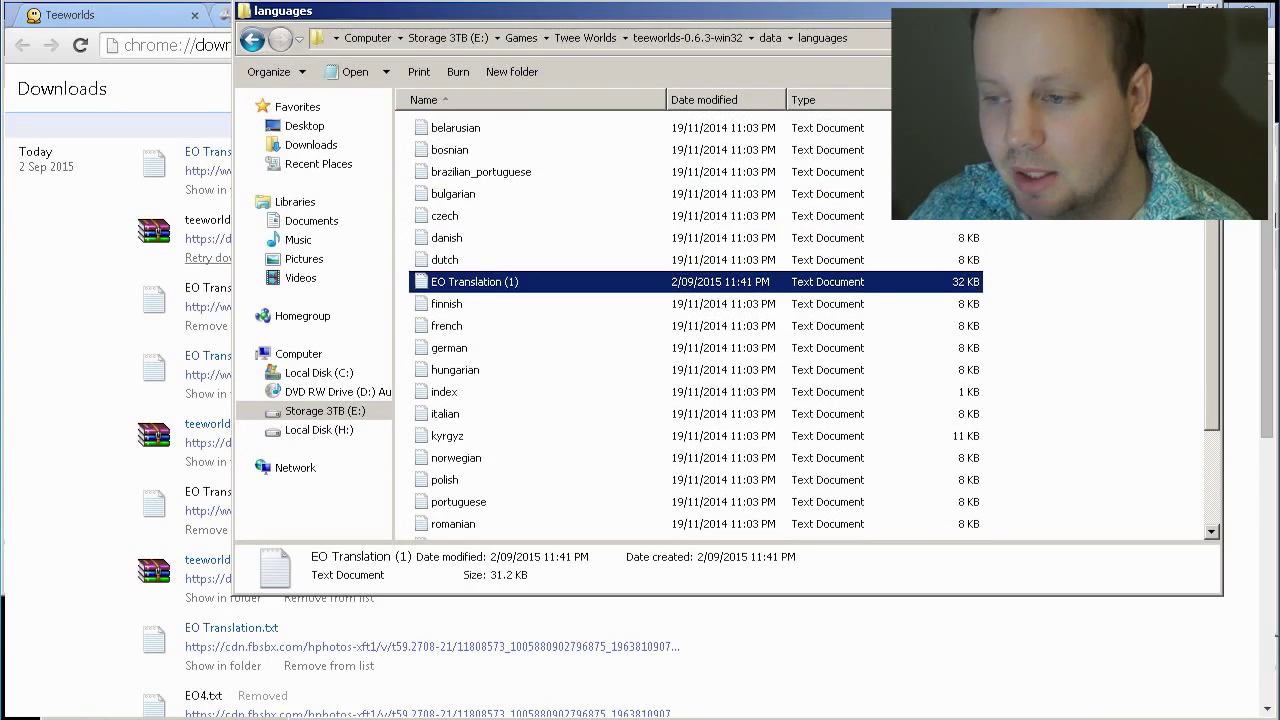
left_click(449, 347)
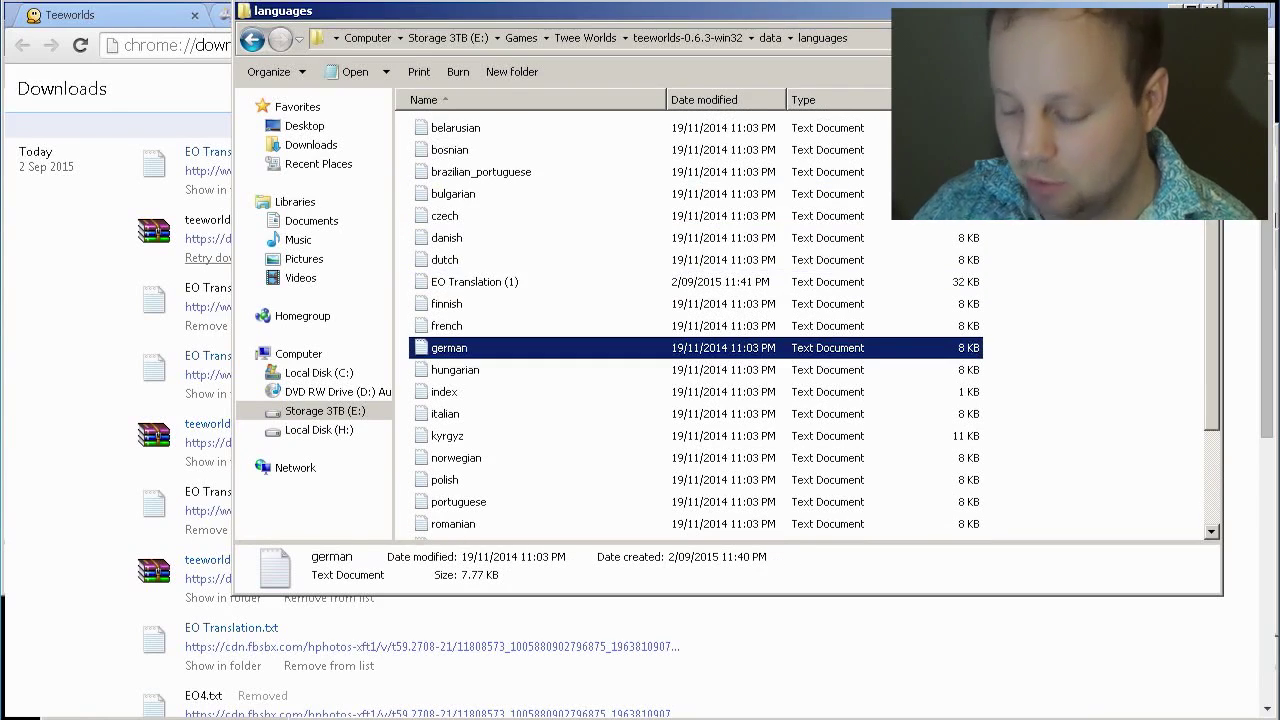
key("Delete")
key("Return")
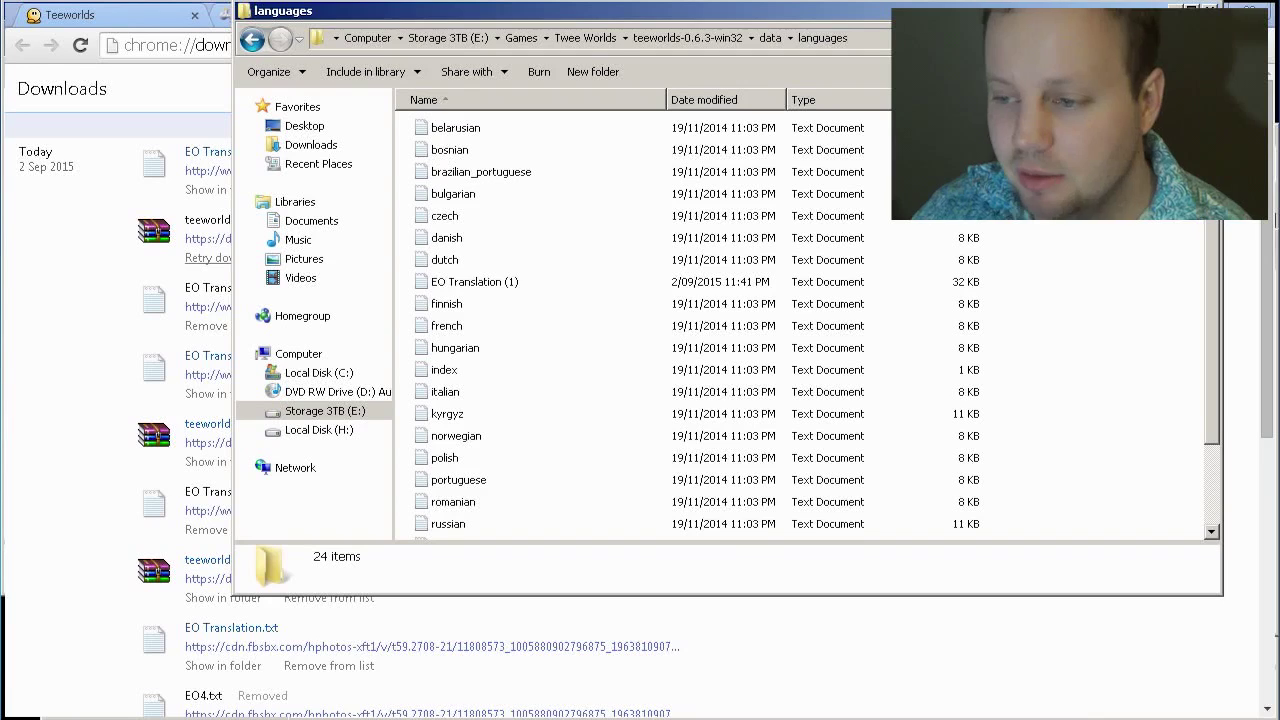
Step: Rename the EO Translation (1) file as german
left_click(458, 282)
right_click(458, 282)
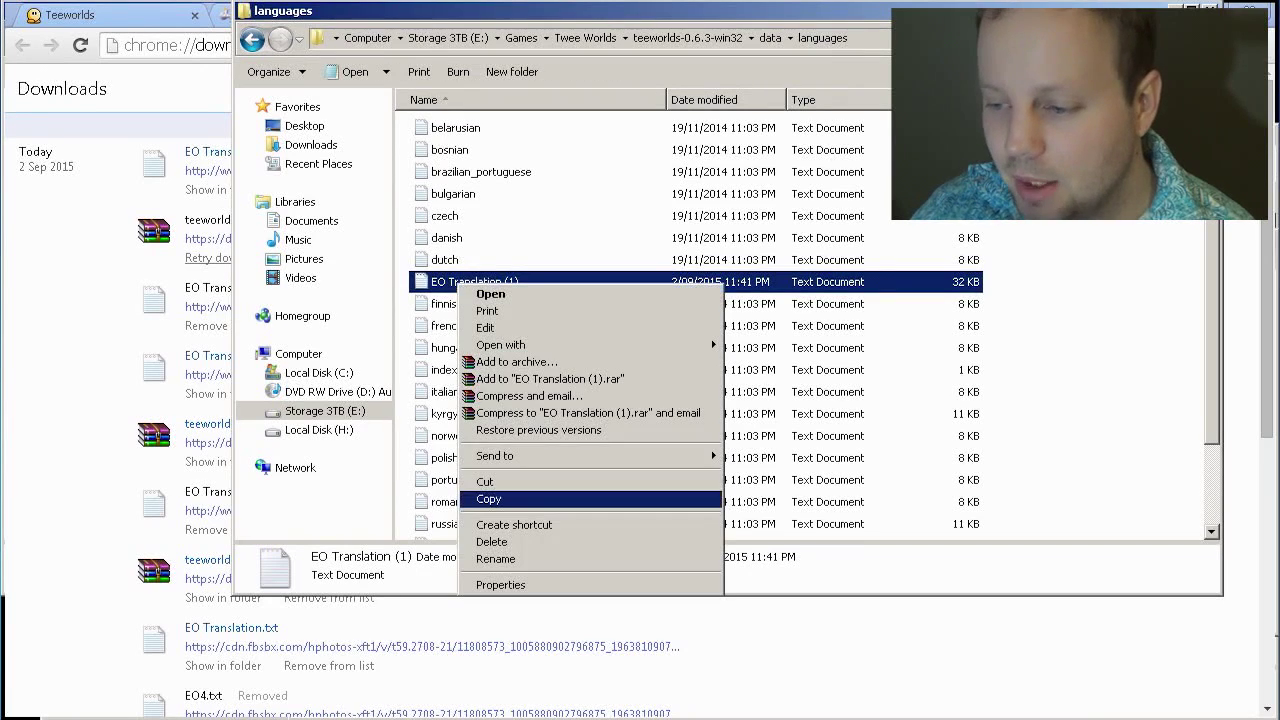
key("Down")
key("Return")
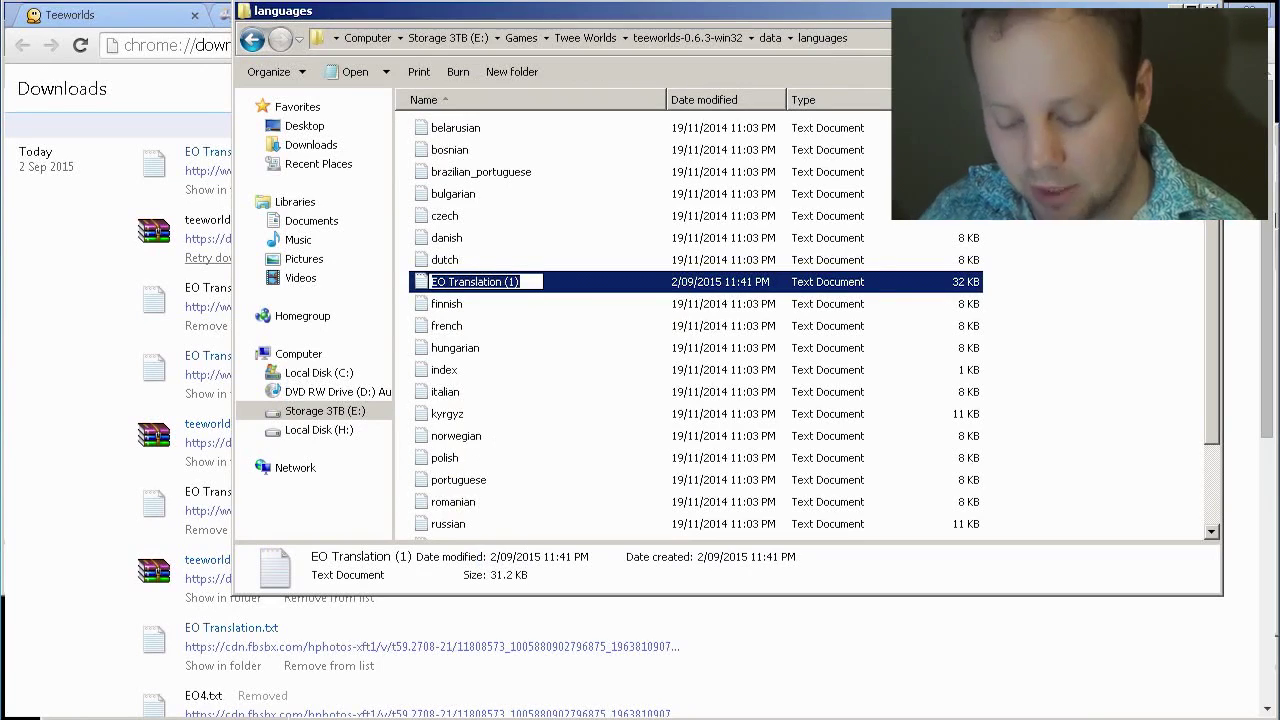
type("germa")
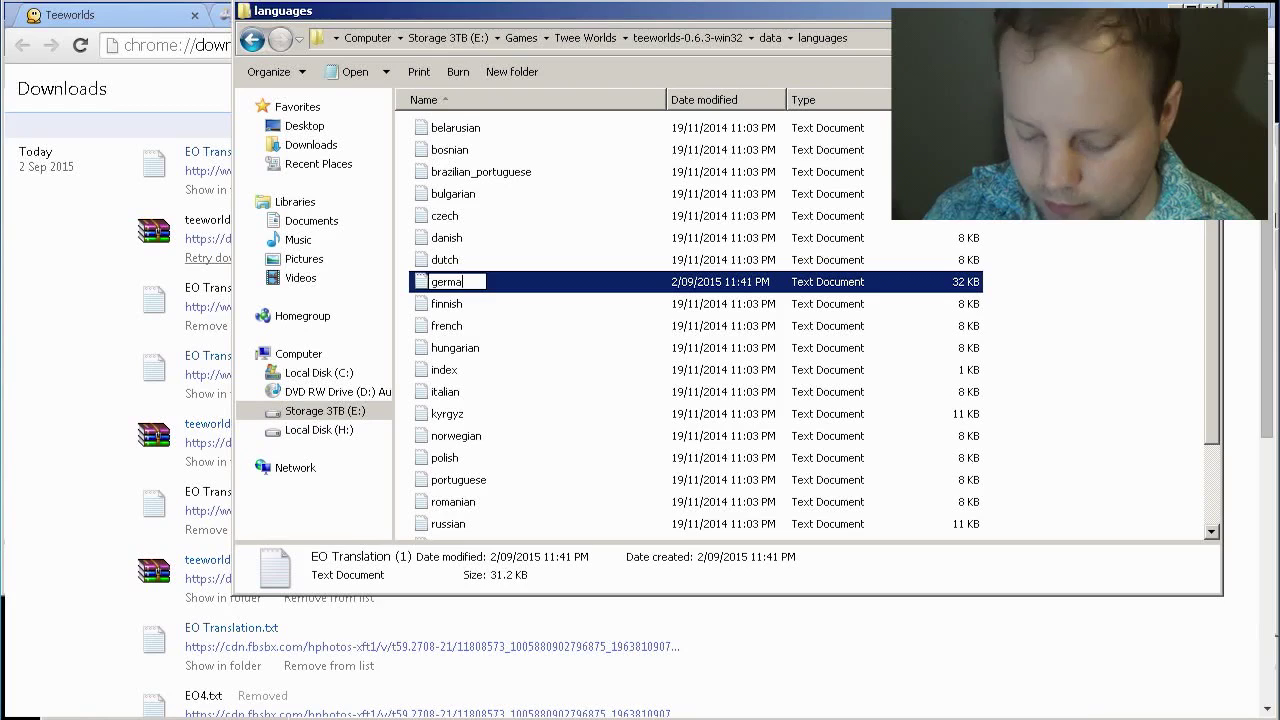
type("n")
key("Return")
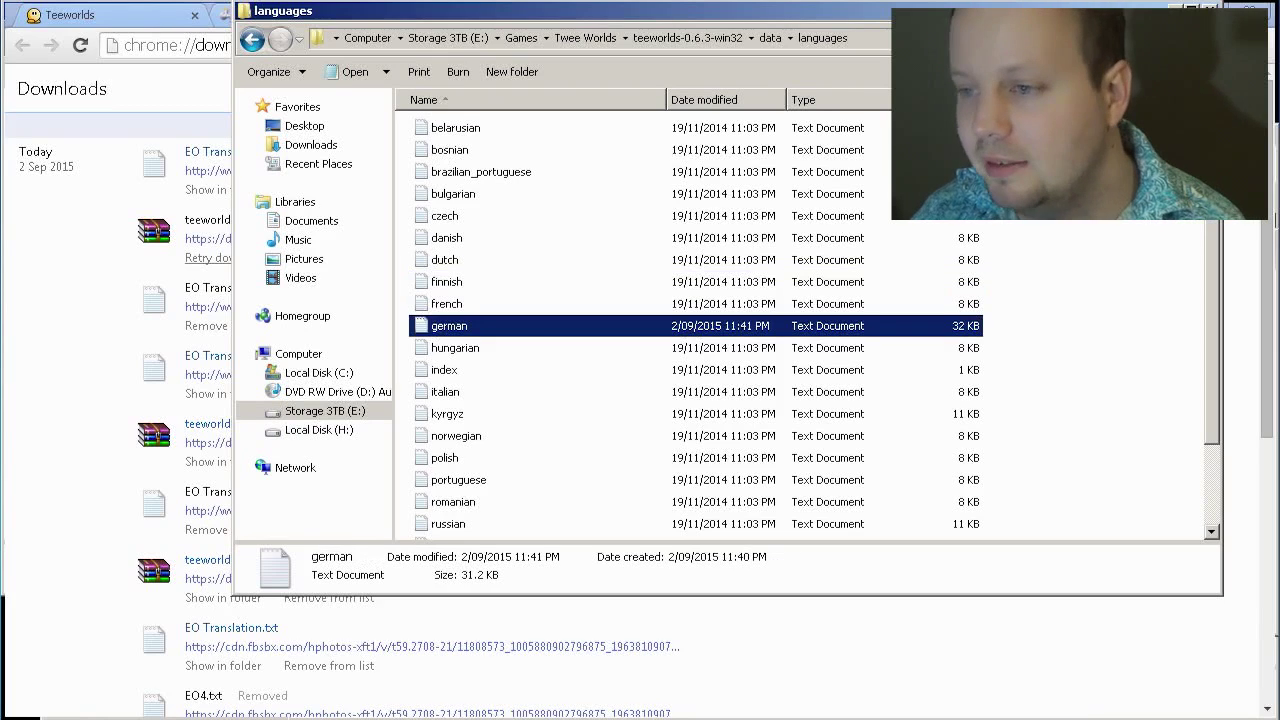
Step: Launch Teeworlds from its main folder and connect to the EXCESSIVE deathmatch server on map dm1 with 3/16 players
left_click(252, 39)
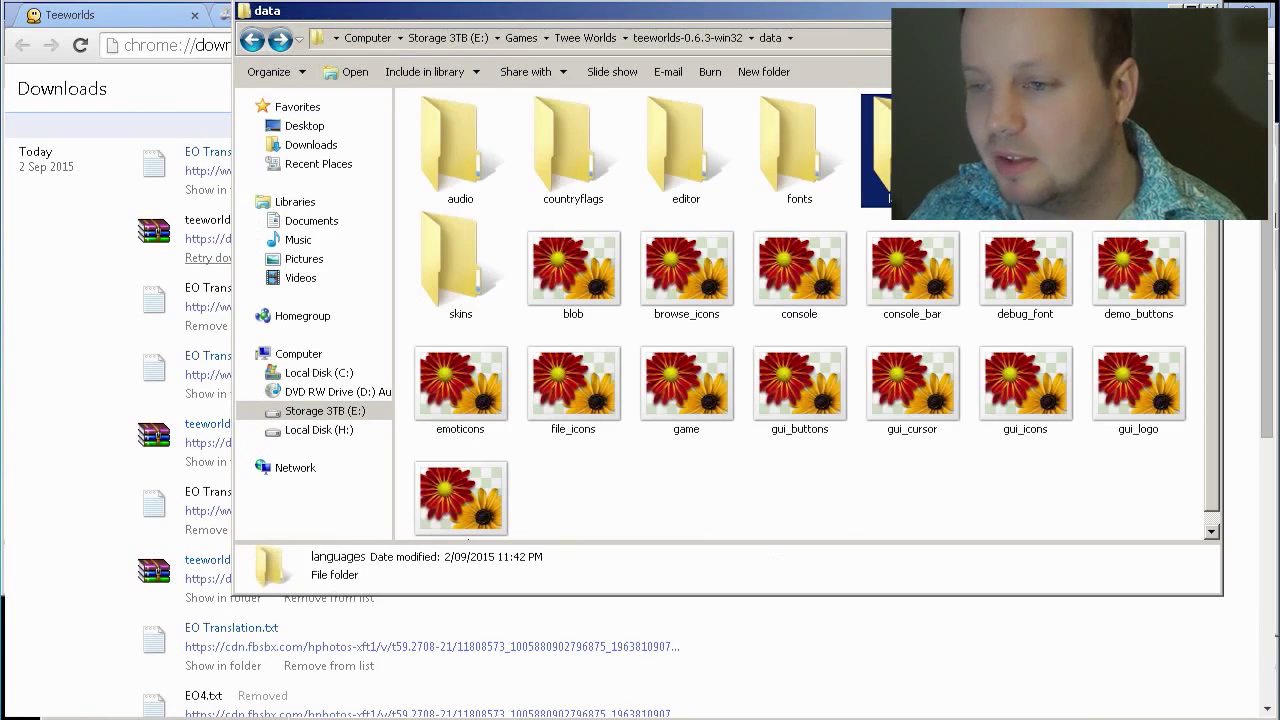
left_click(252, 39)
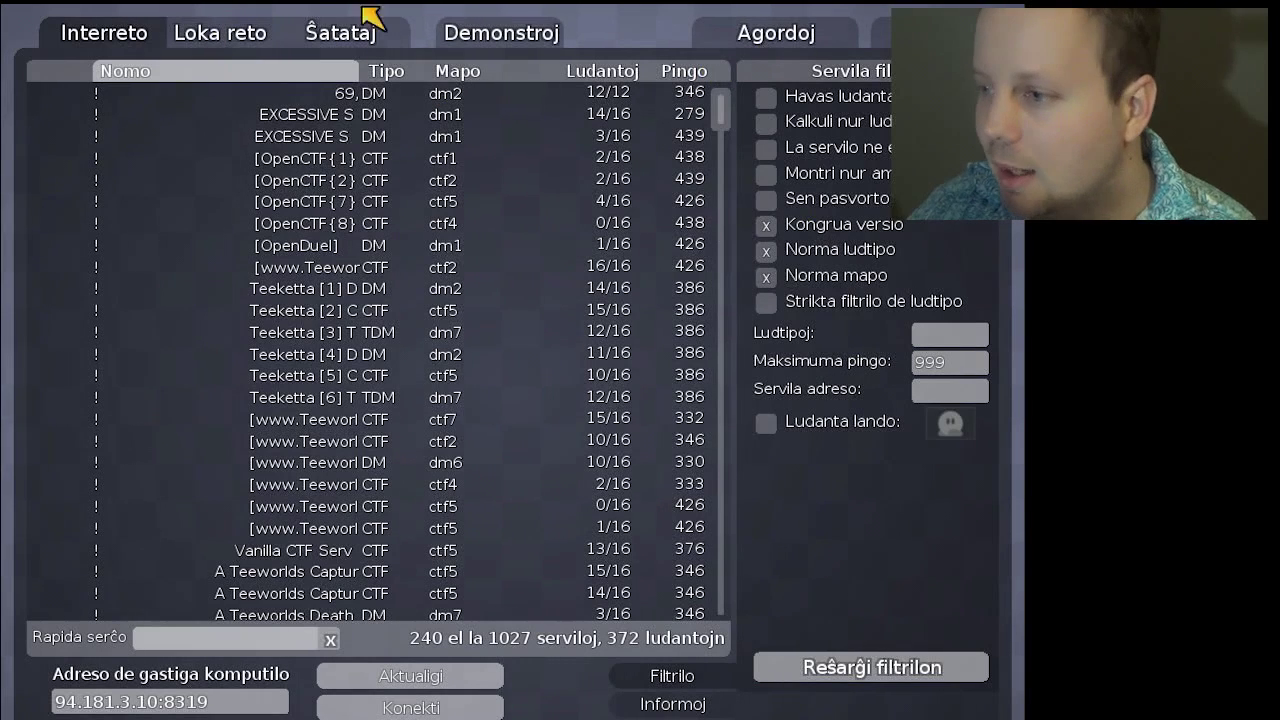
left_click(630, 140)
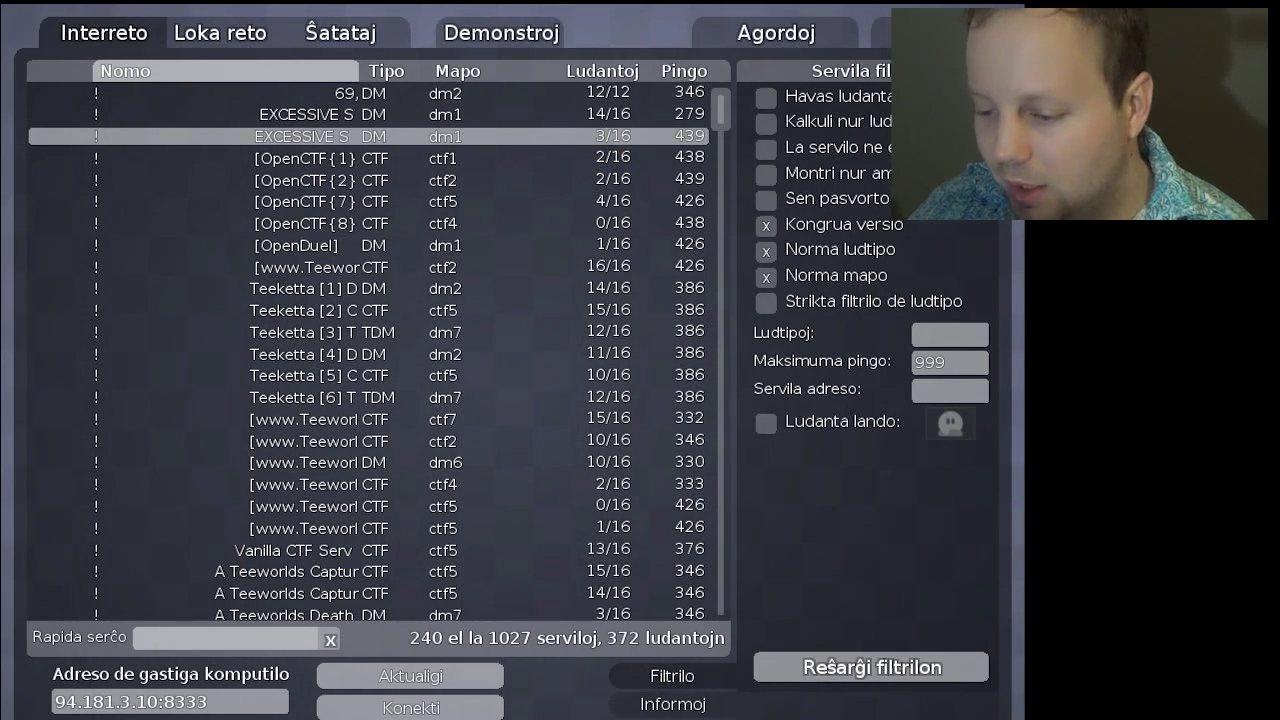
left_click(440, 708)
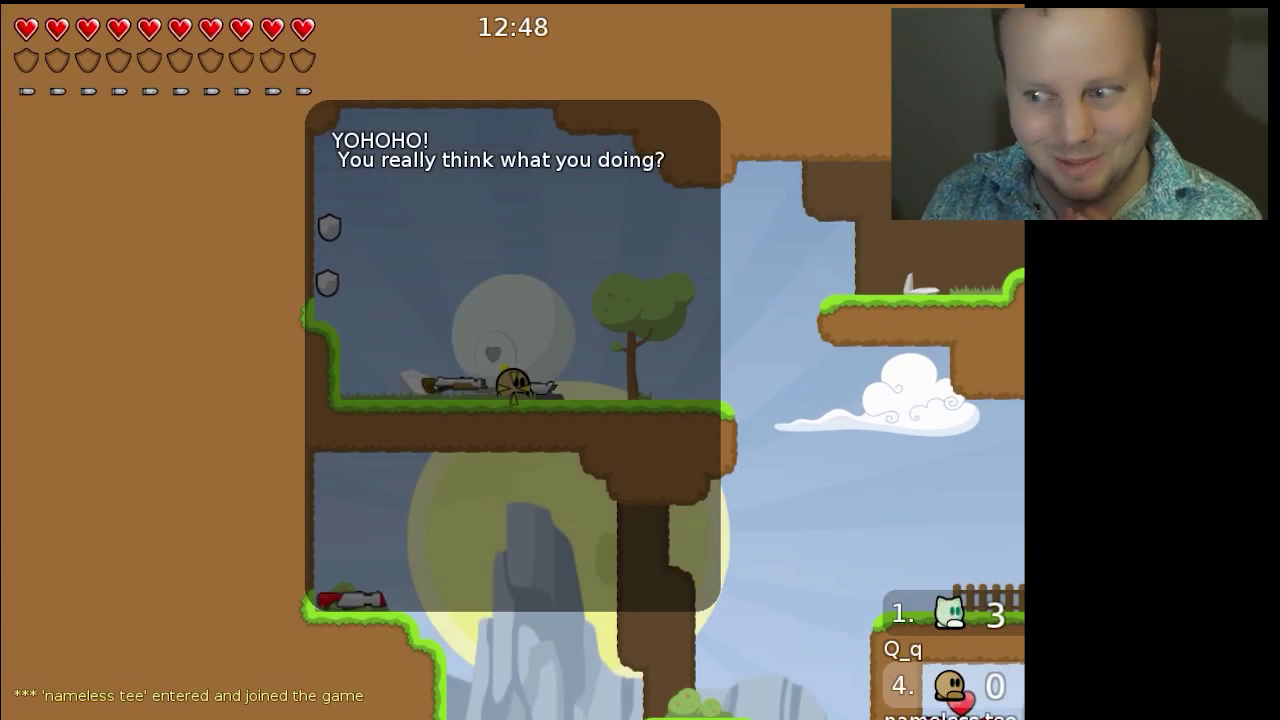
key("d")
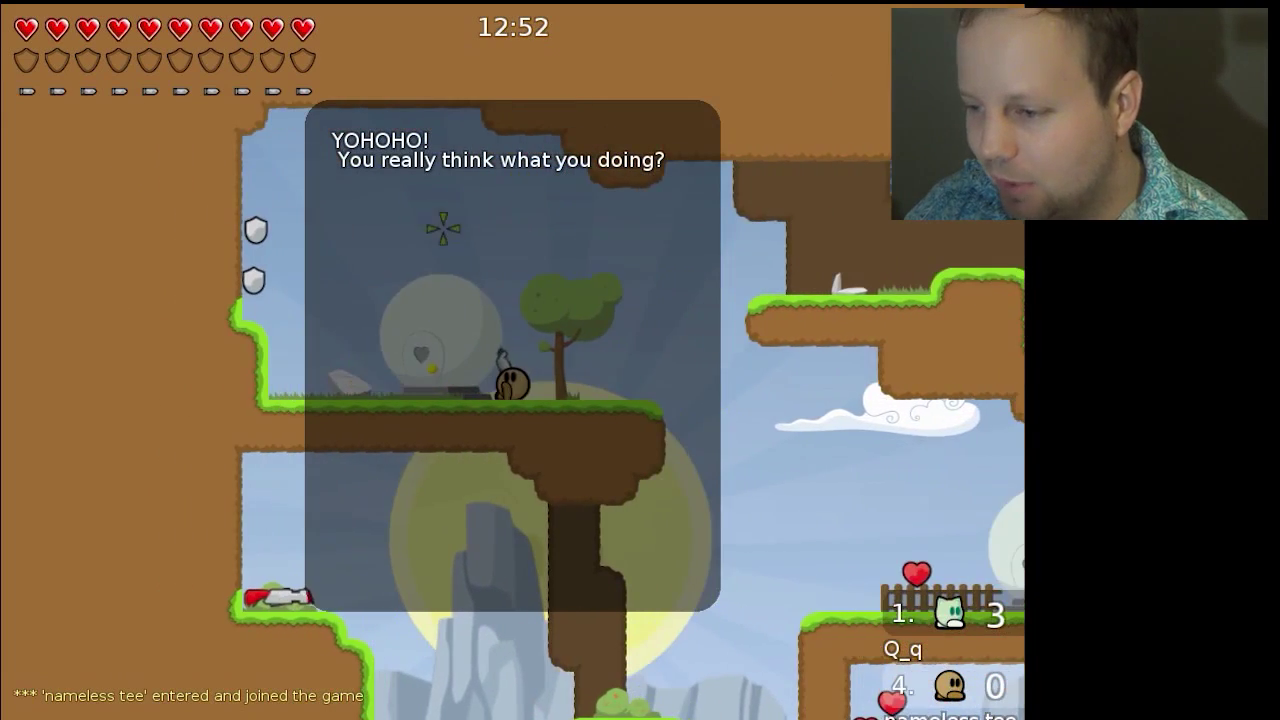
key("space")
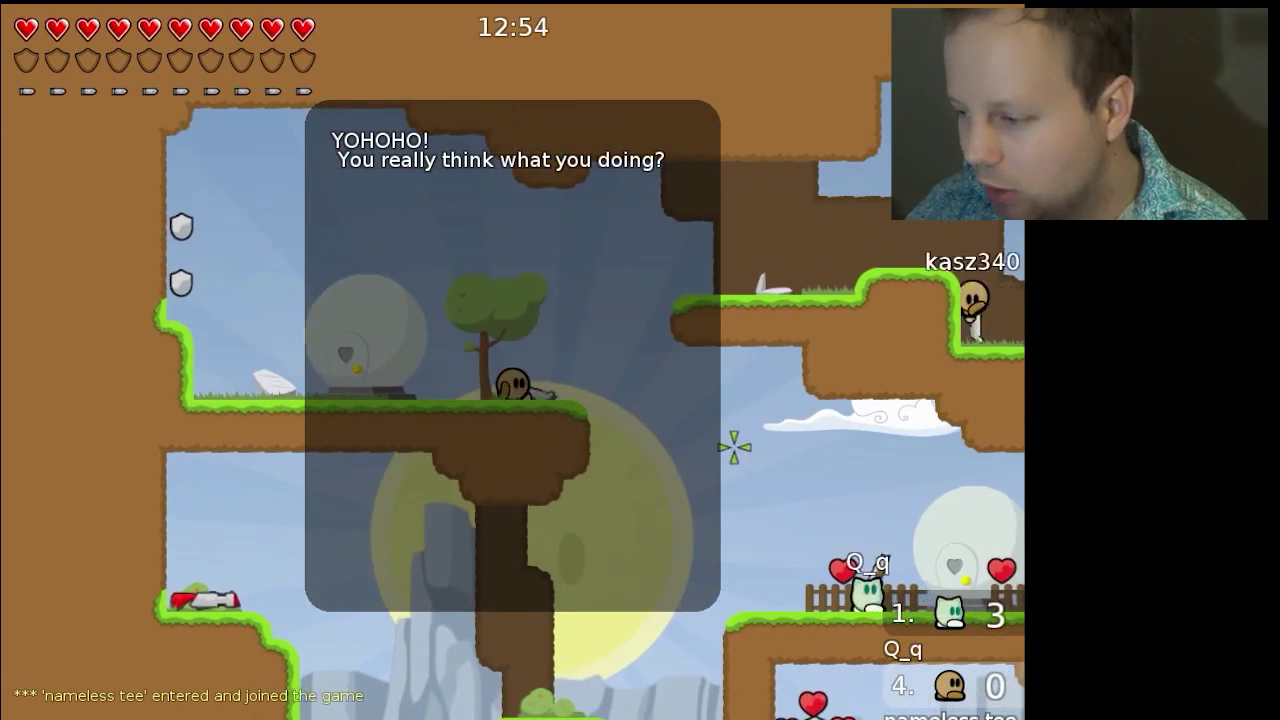
left_click(726, 500)
key("a")
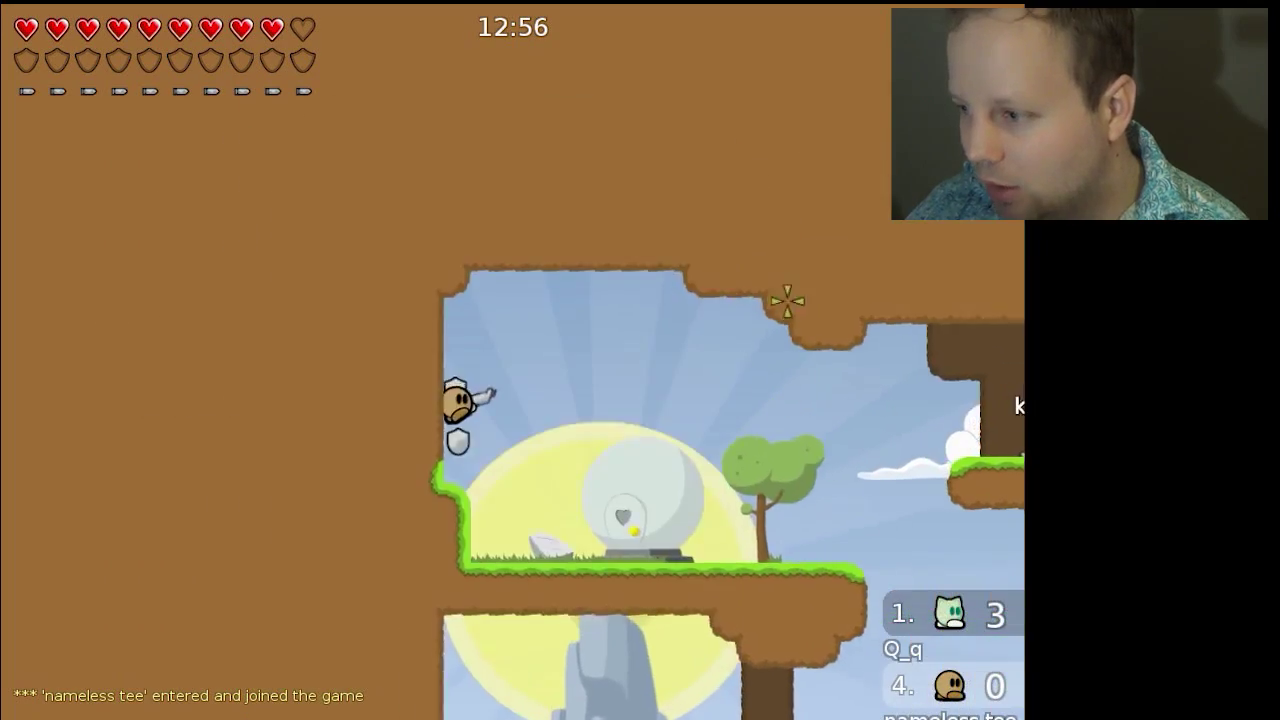
right_click(778, 289)
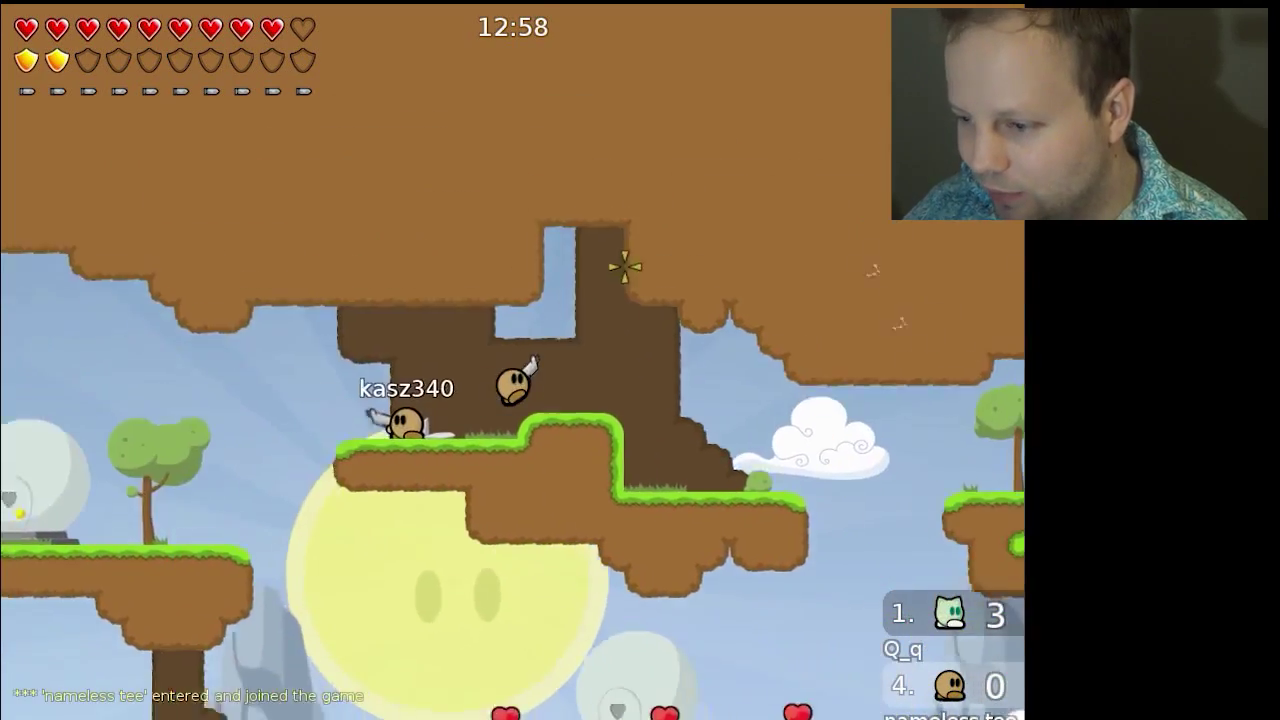
key("d")
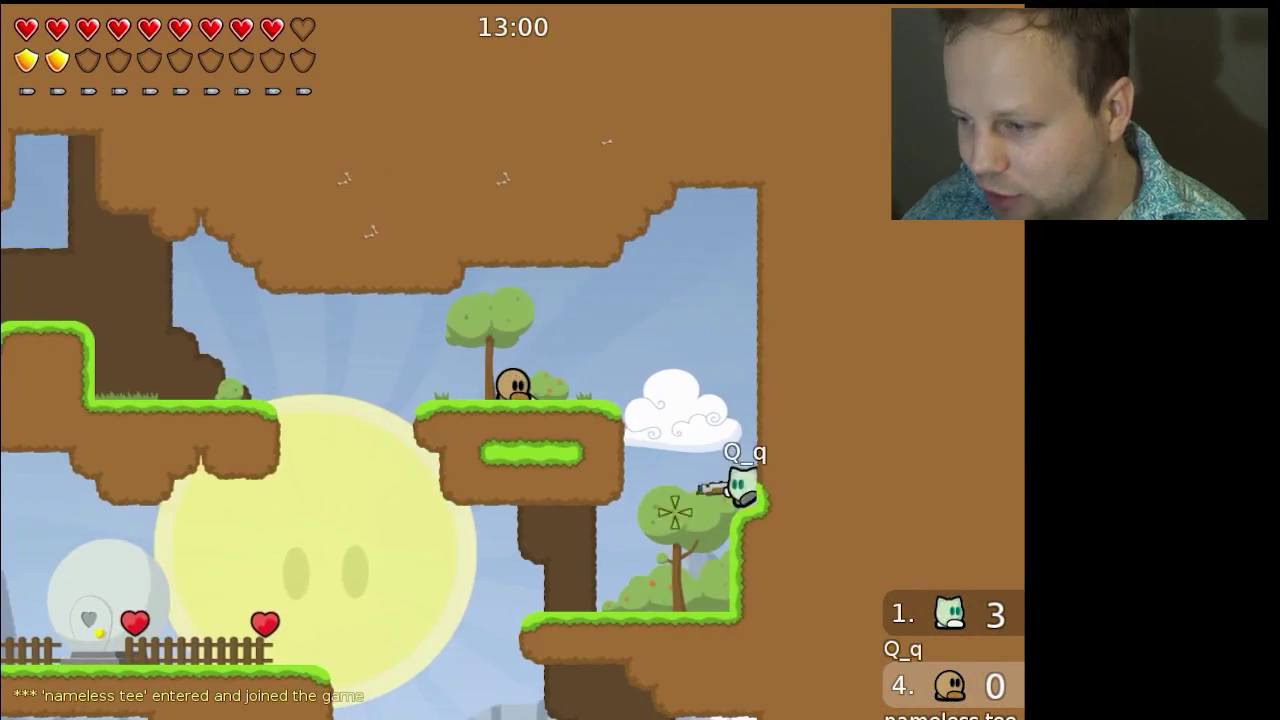
left_click(644, 384)
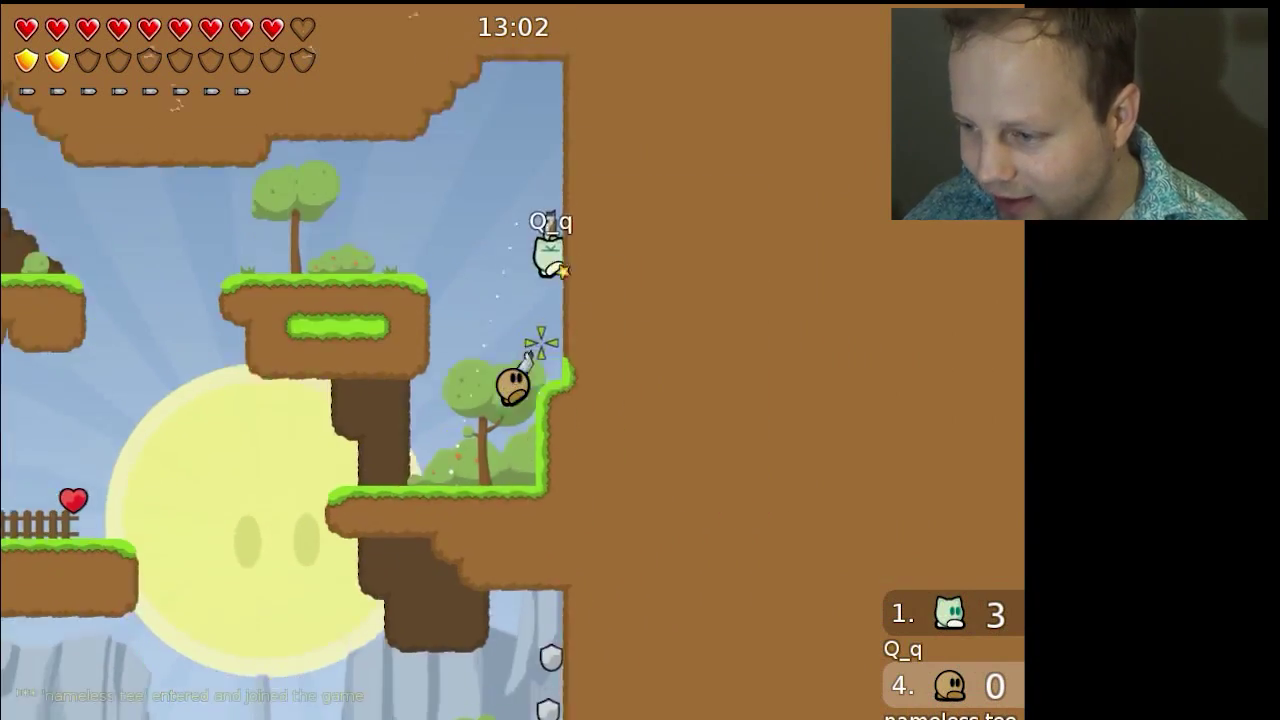
left_click(545, 320)
right_click(437, 280)
key("a")
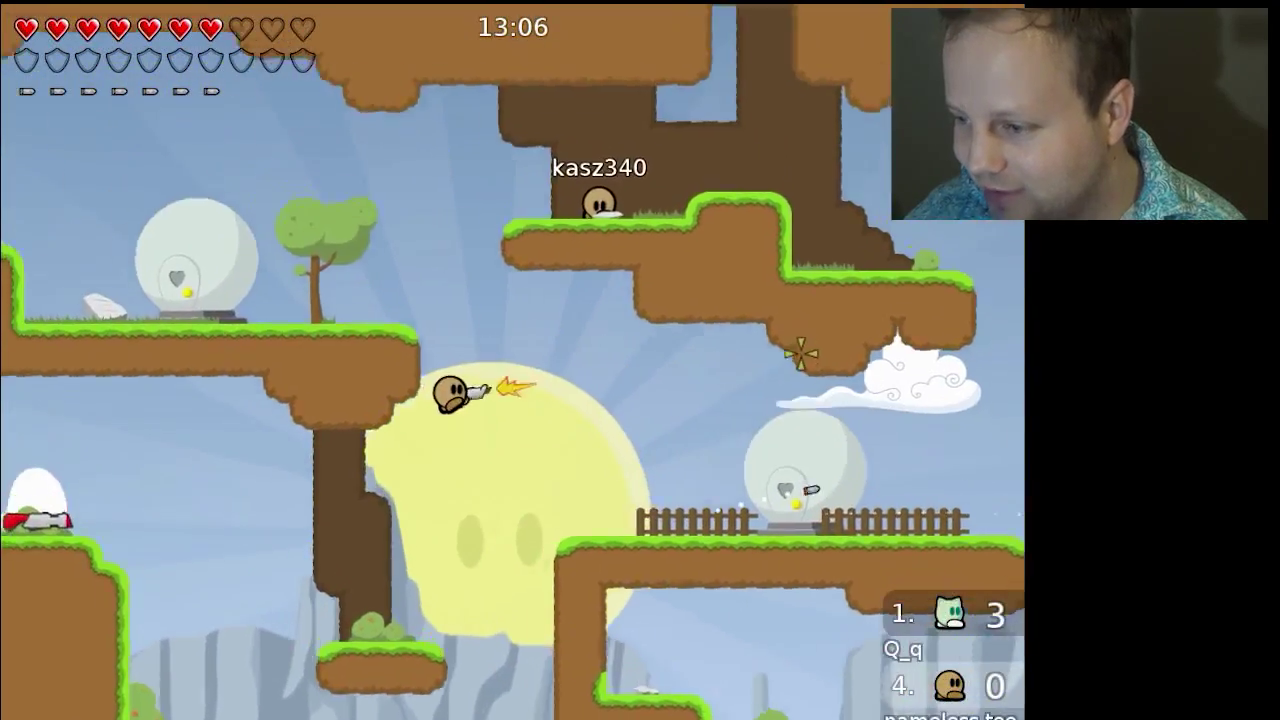
right_click(694, 294)
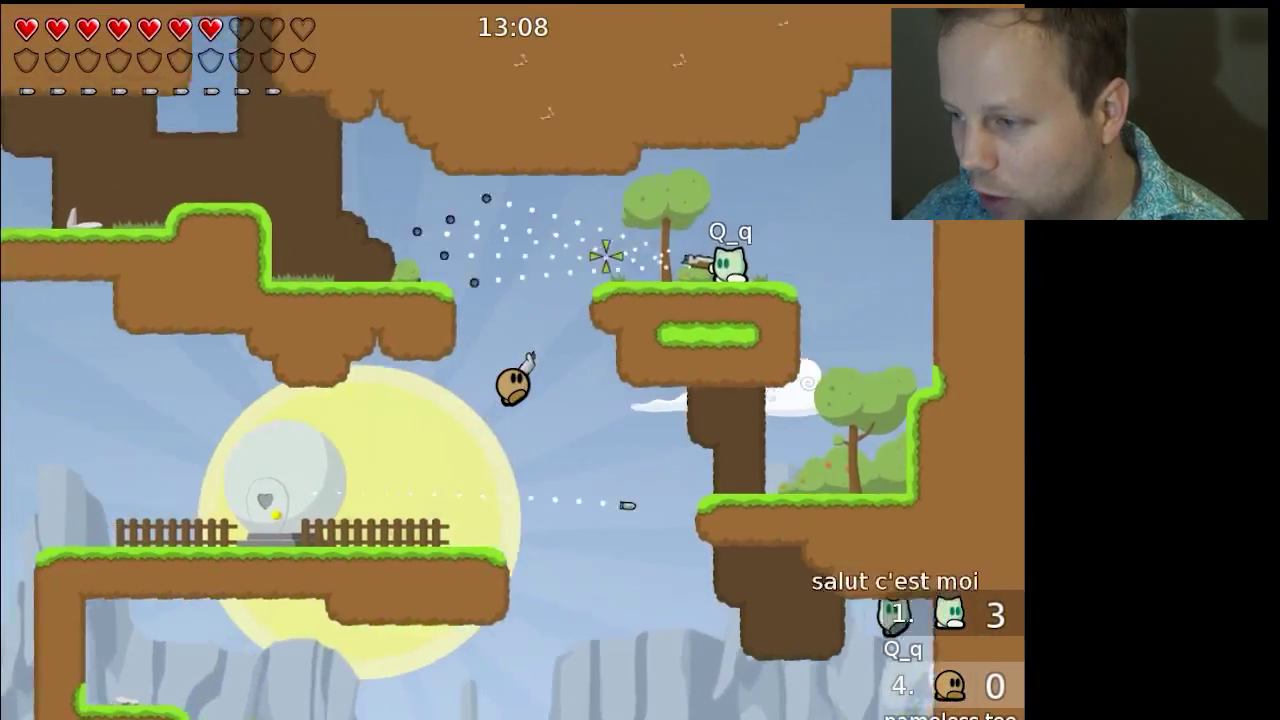
right_click(580, 256)
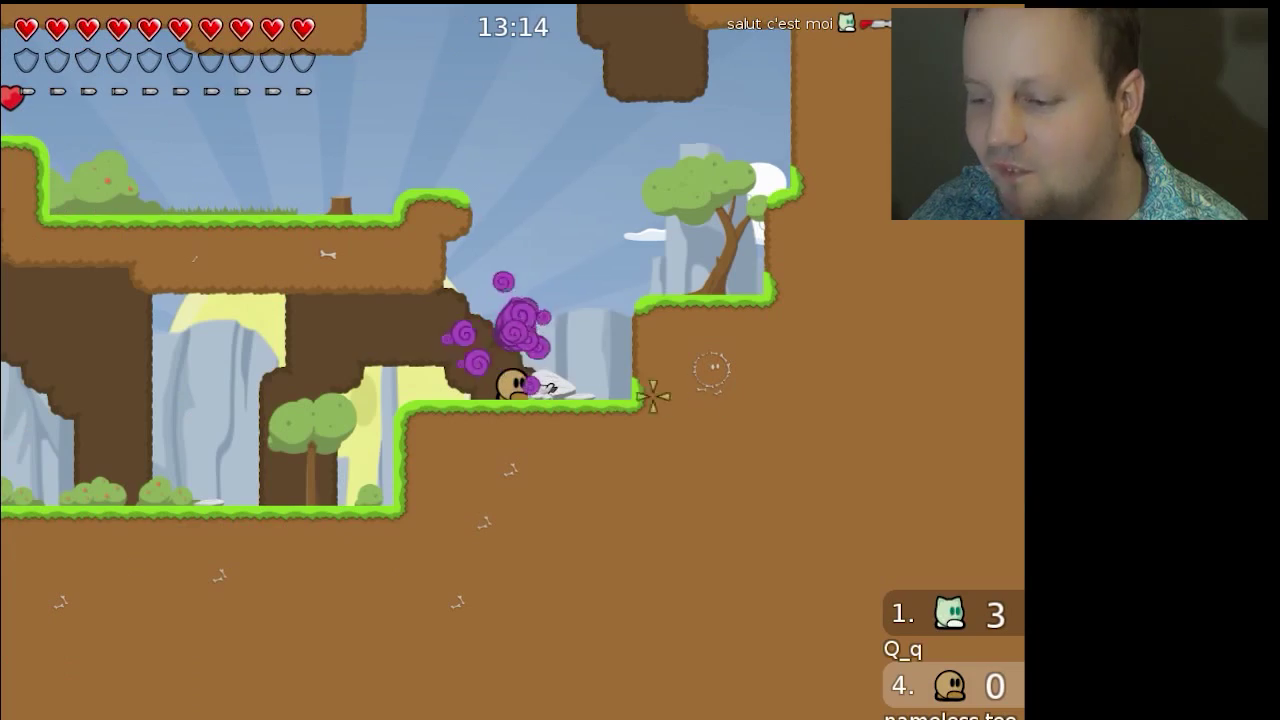
key("a")
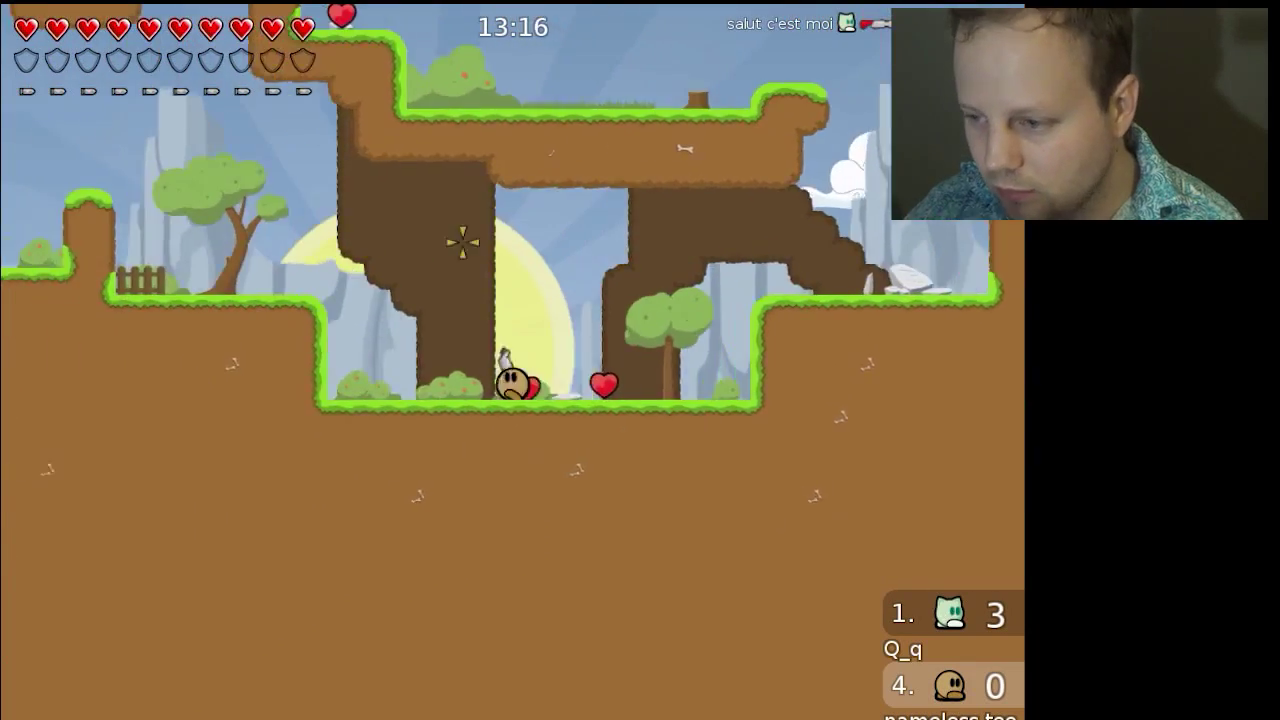
key("space")
right_click(420, 180)
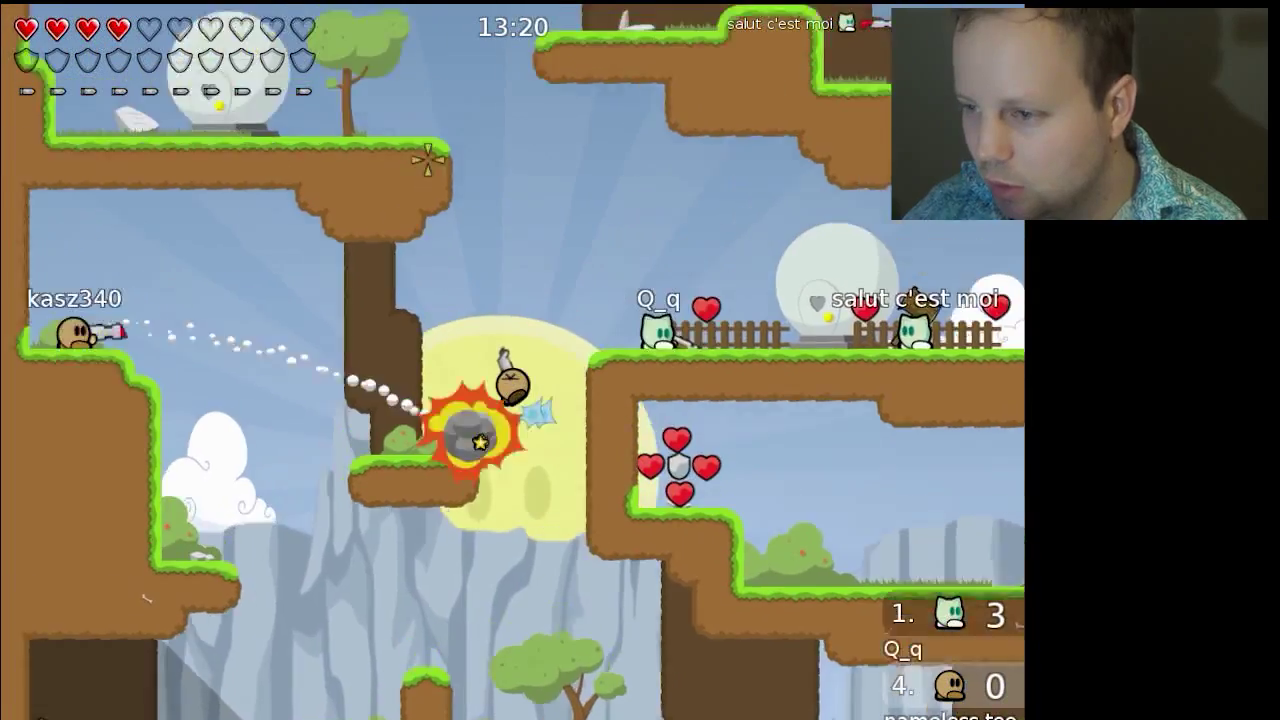
right_click(594, 337)
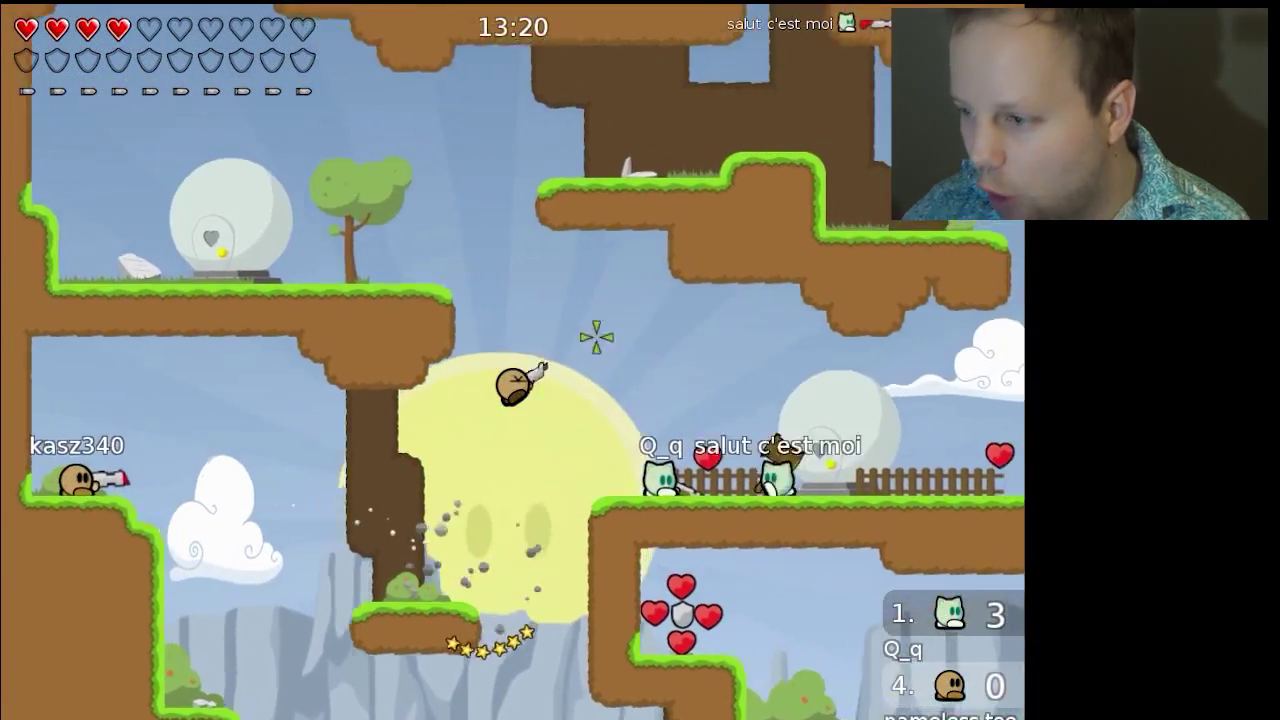
key("d")
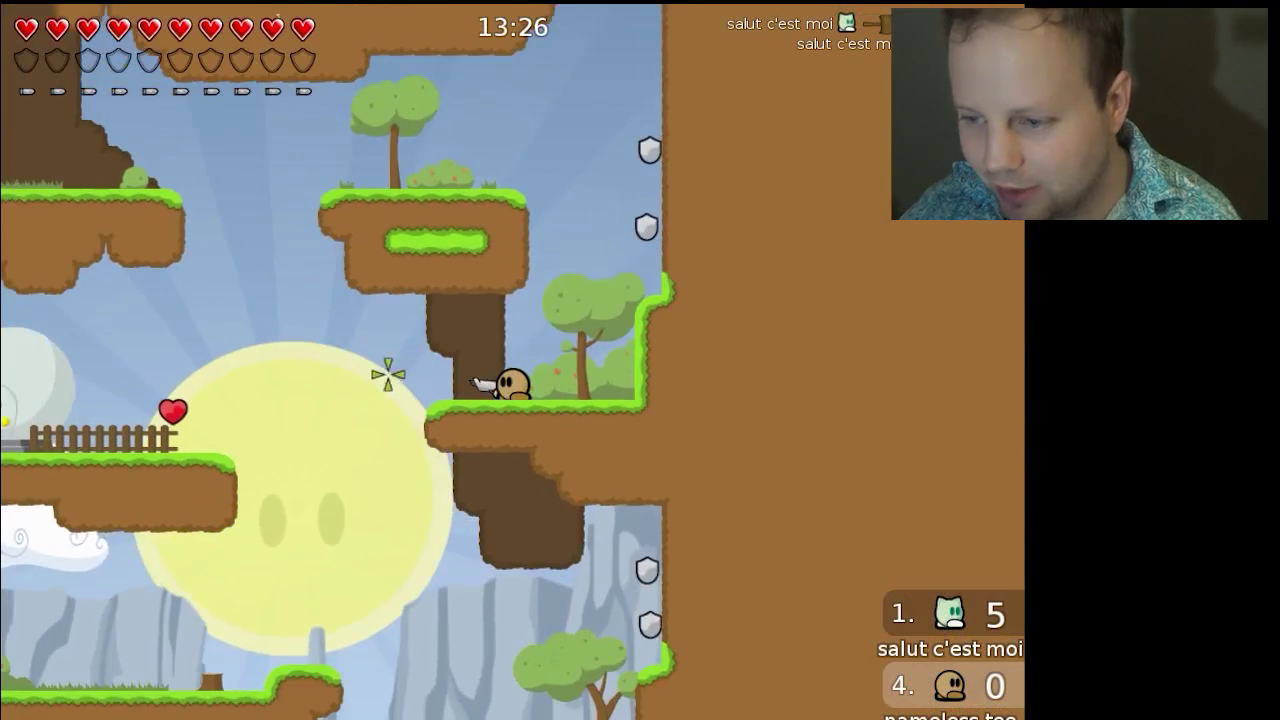
key("space")
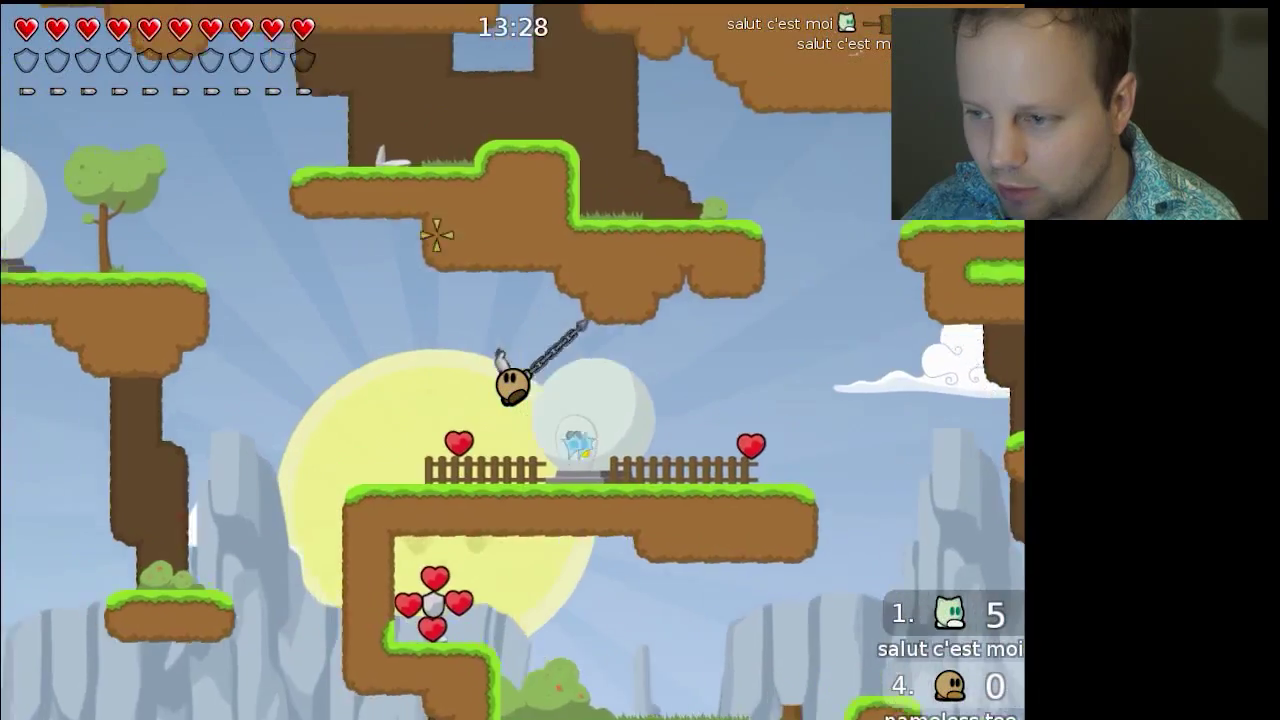
right_click(465, 302)
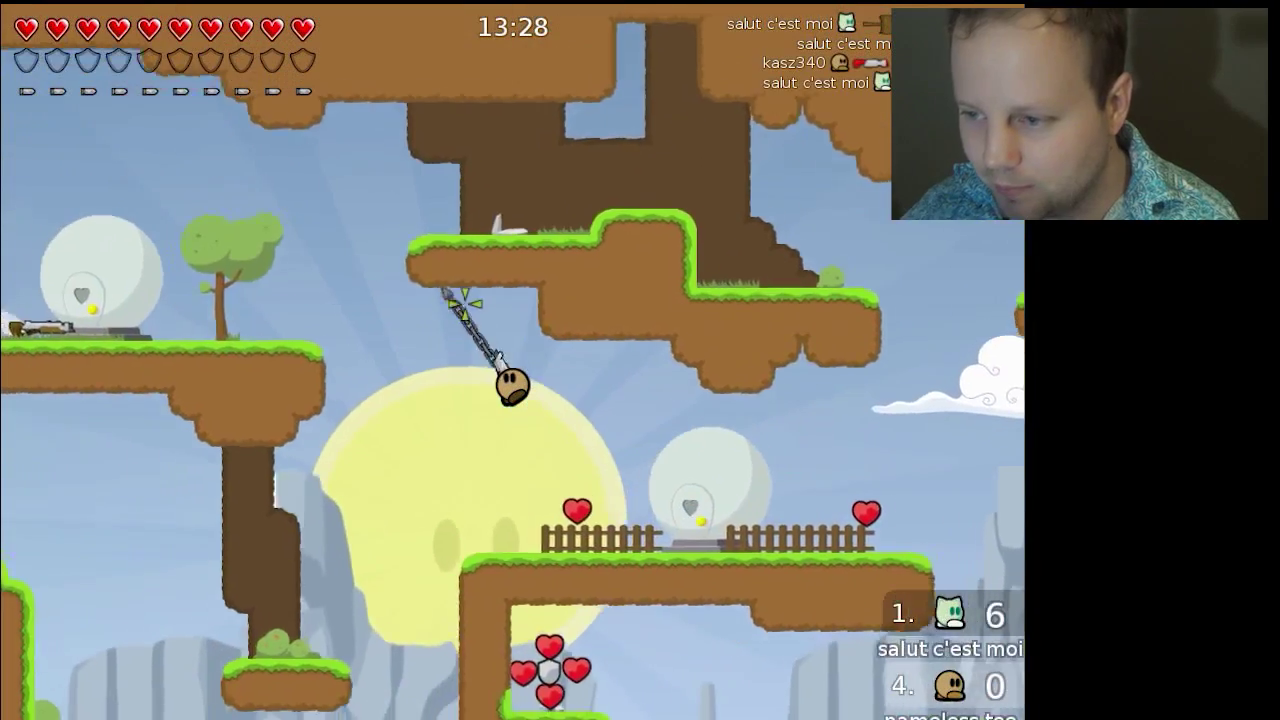
key("a")
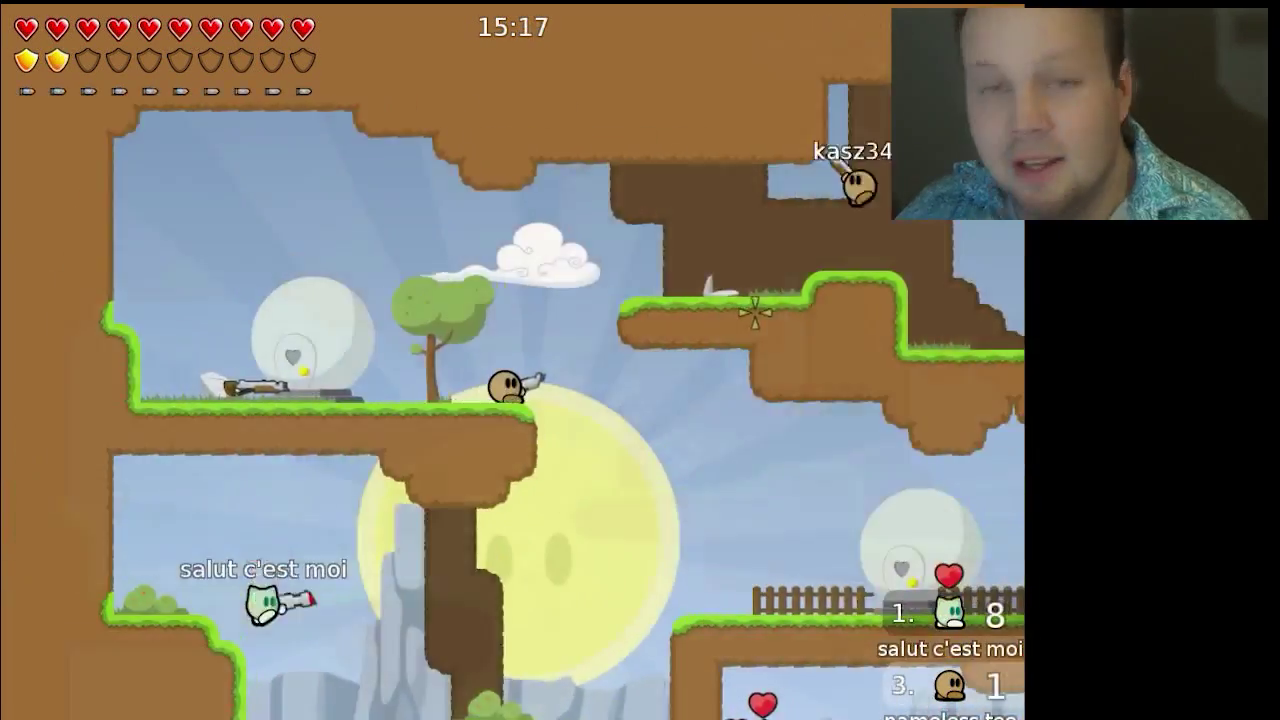
right_click(671, 286)
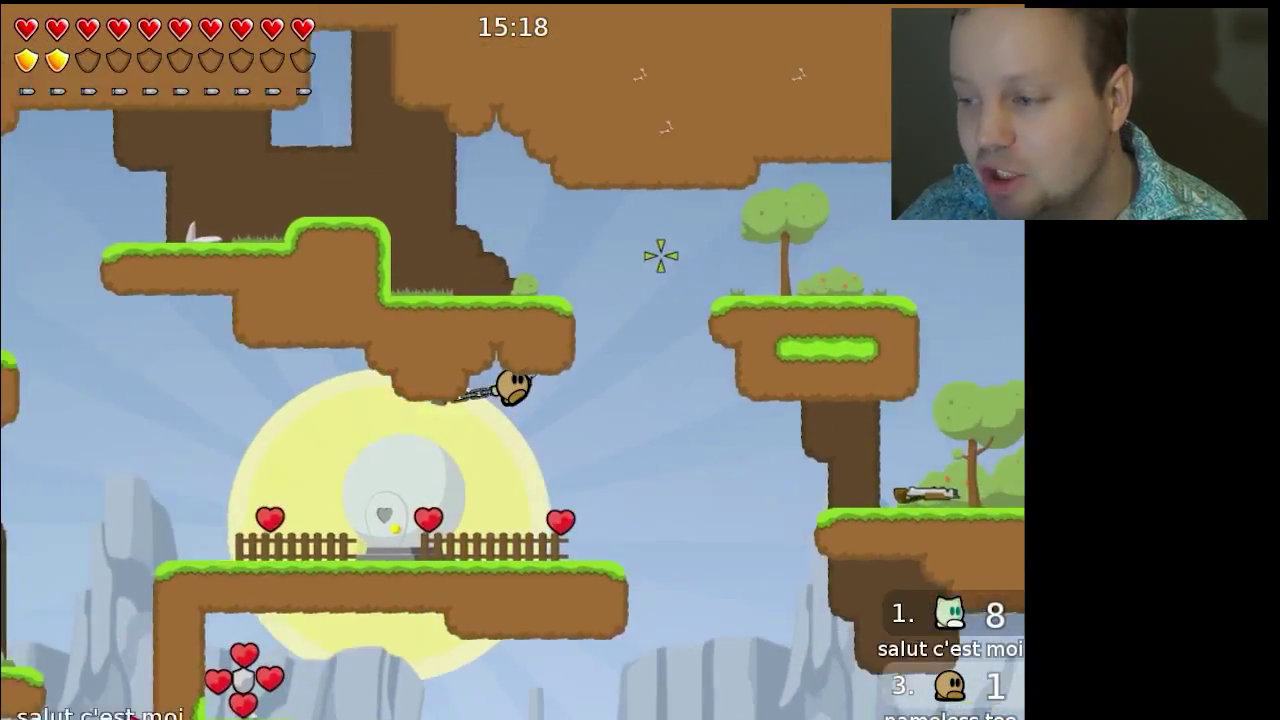
right_click(657, 200)
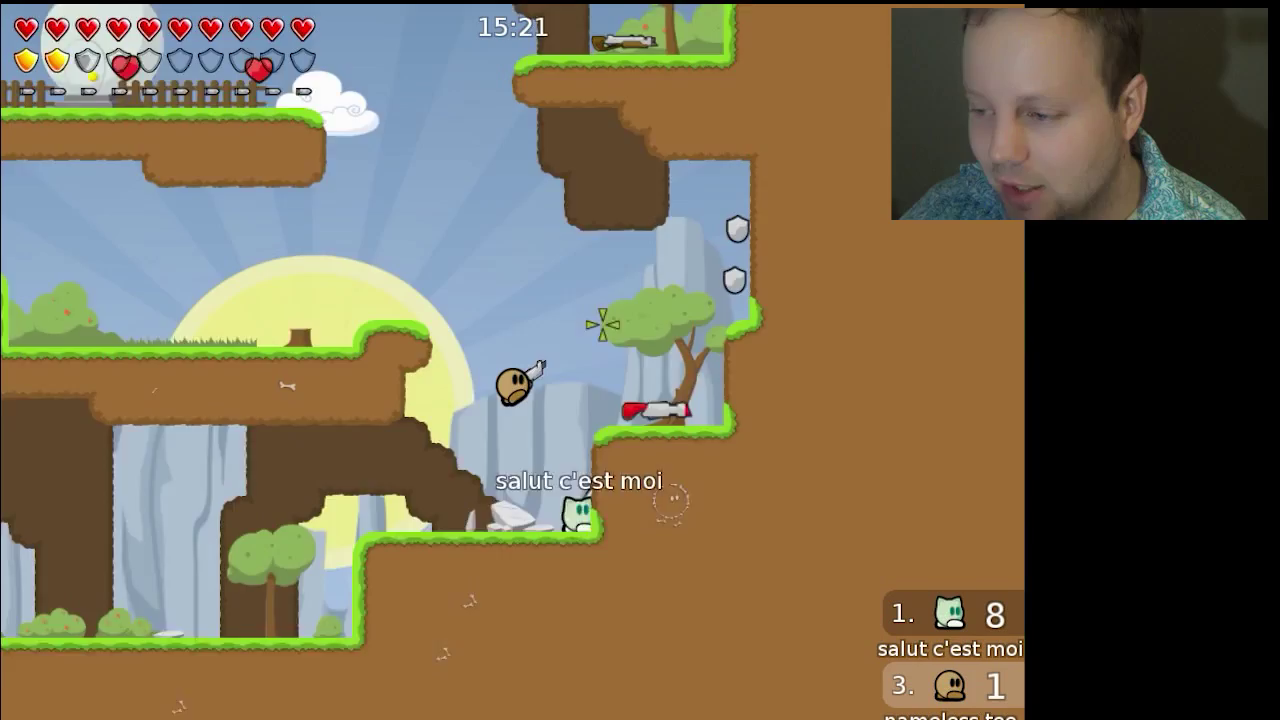
left_click(608, 374)
key("a")
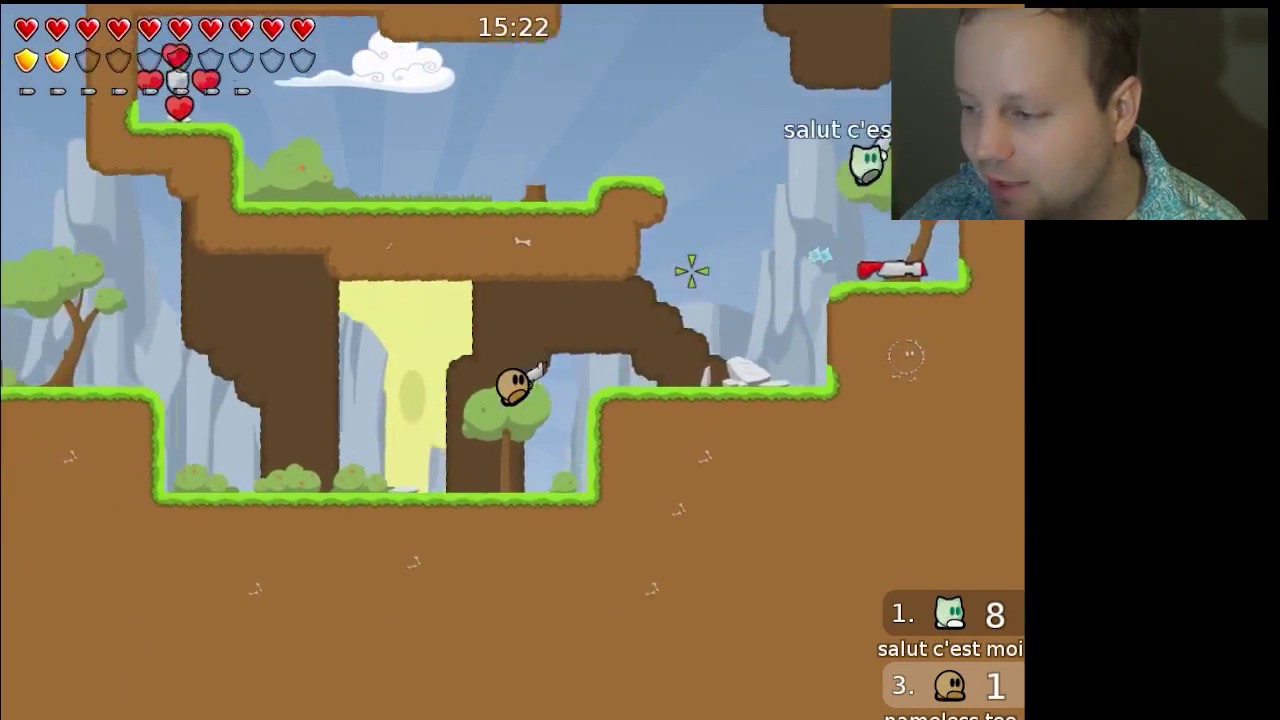
key("space")
key("a")
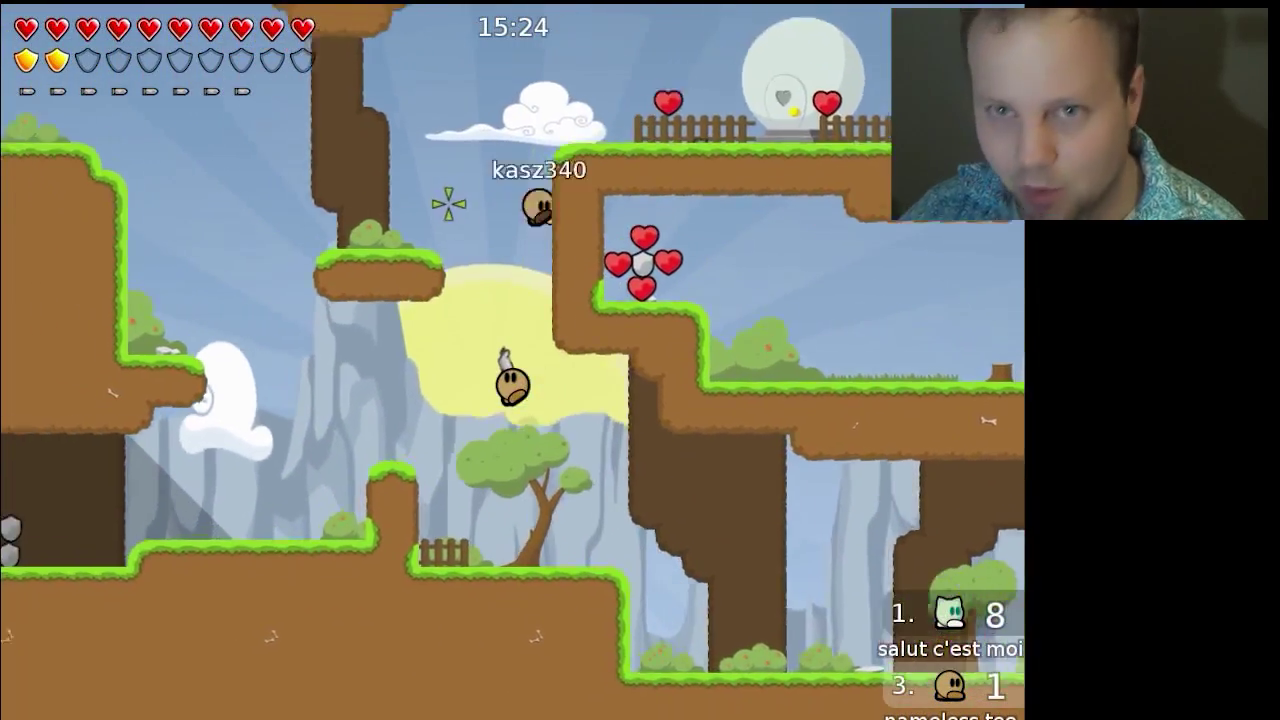
key("a")
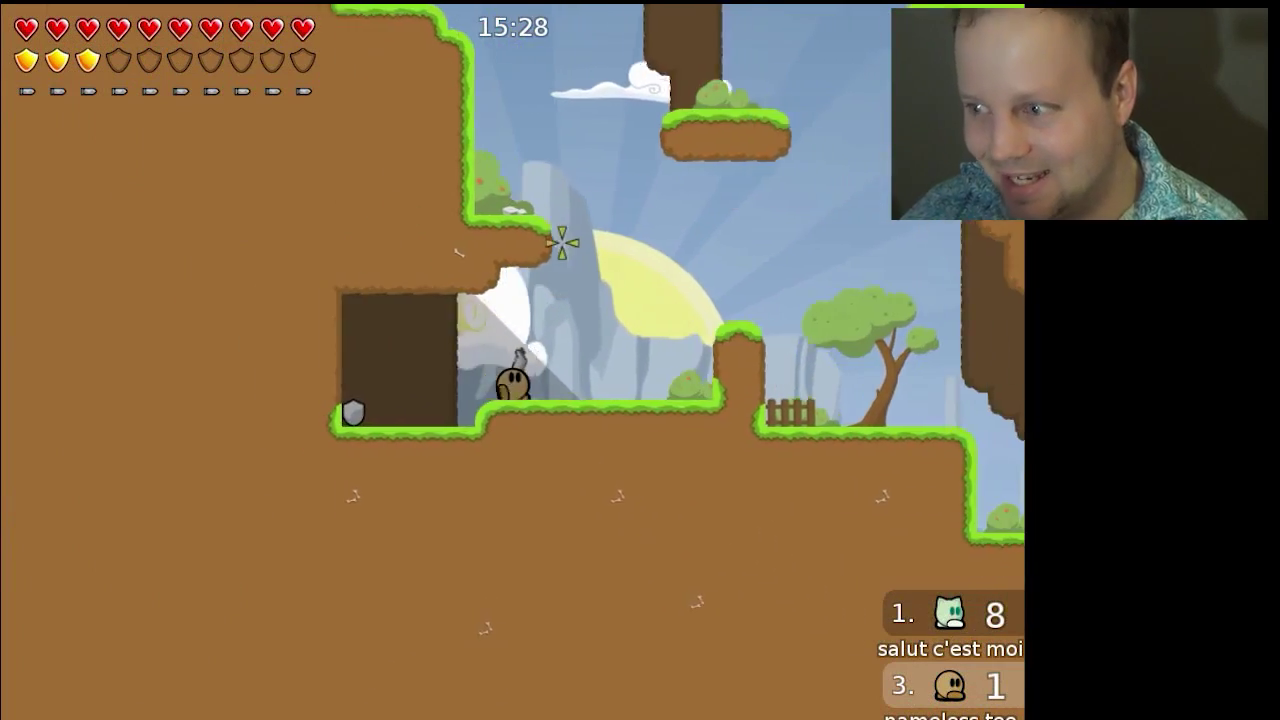
key("d")
key("space")
key("a")
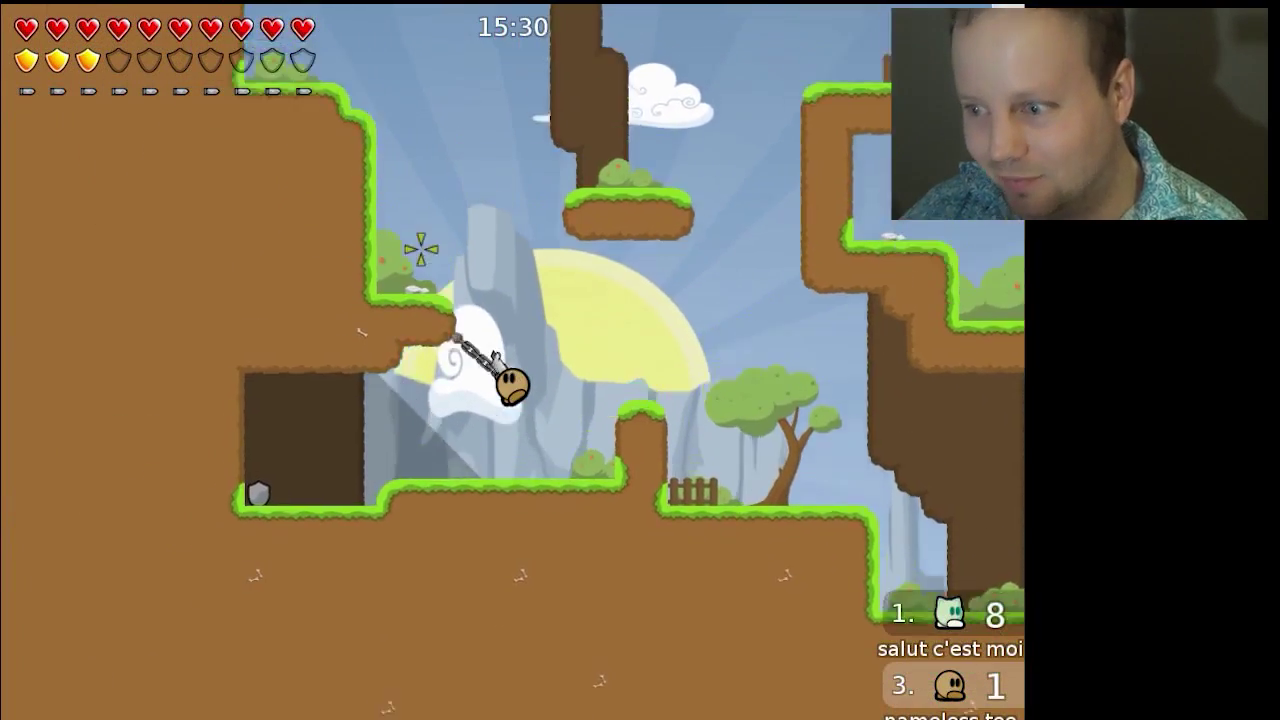